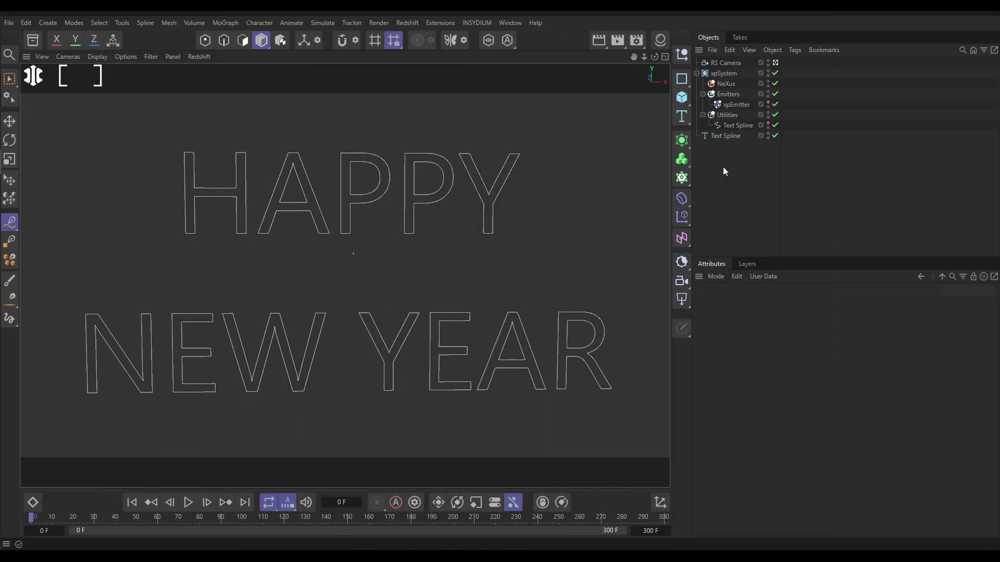
Step: Maximize the Front view and zoom in on the H and A of HAPPY
left_click(724, 137)
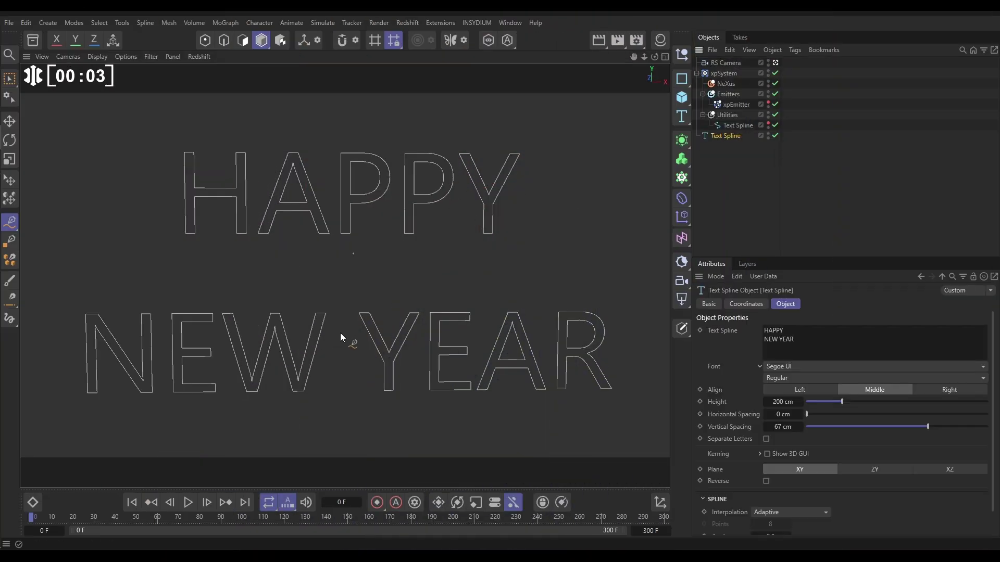
left_click(737, 169)
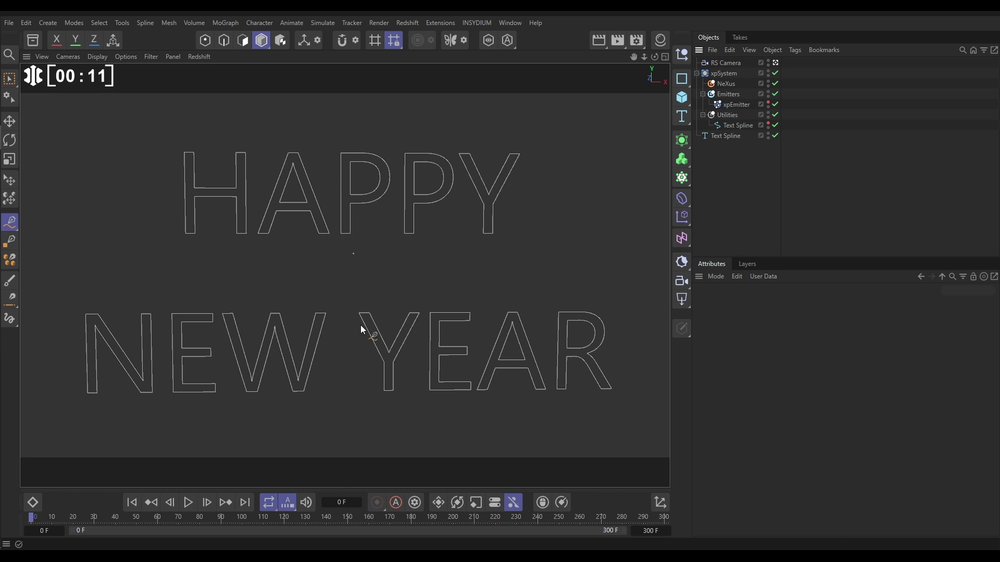
middle_click(425, 240)
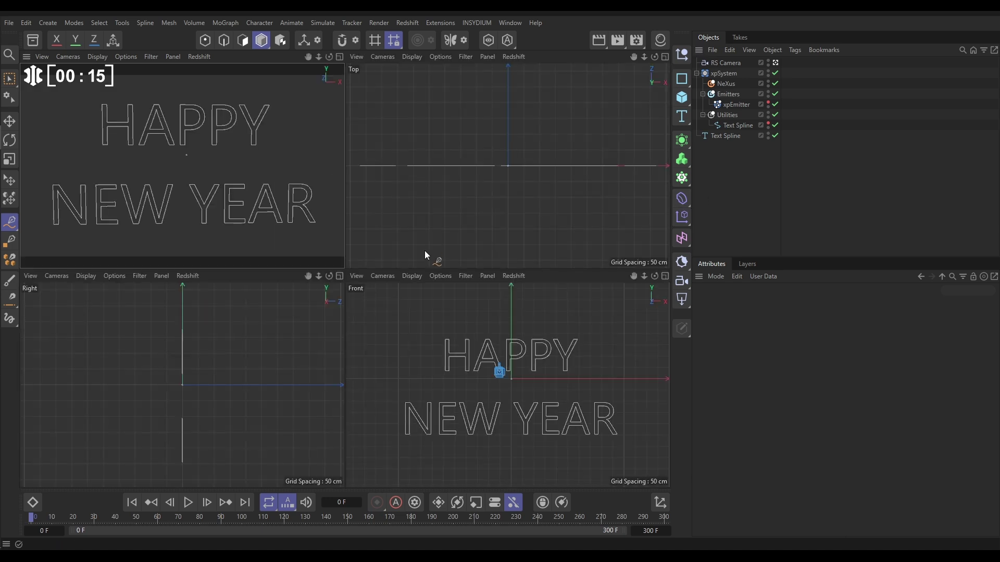
left_click(665, 275)
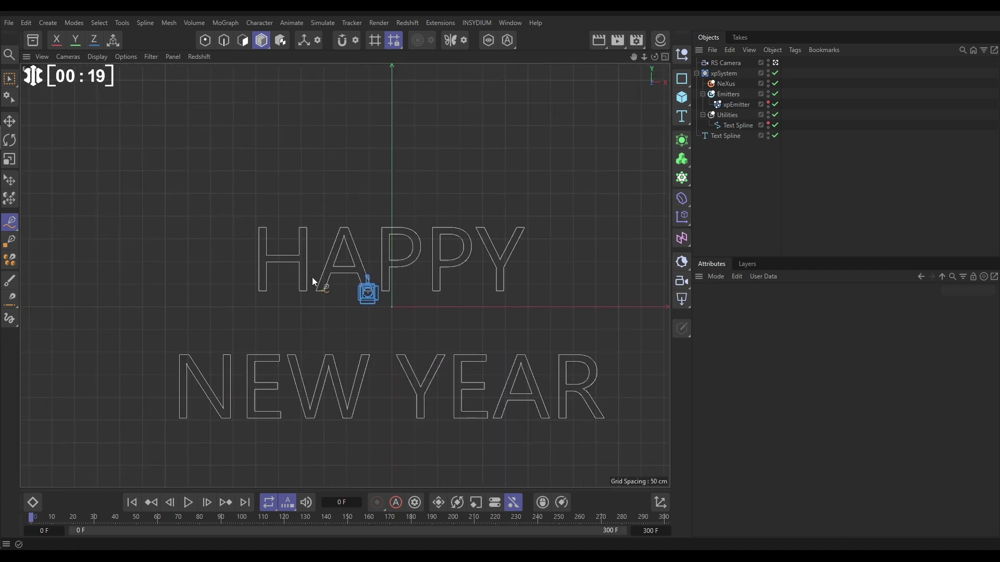
scroll(308, 278, "up", 6)
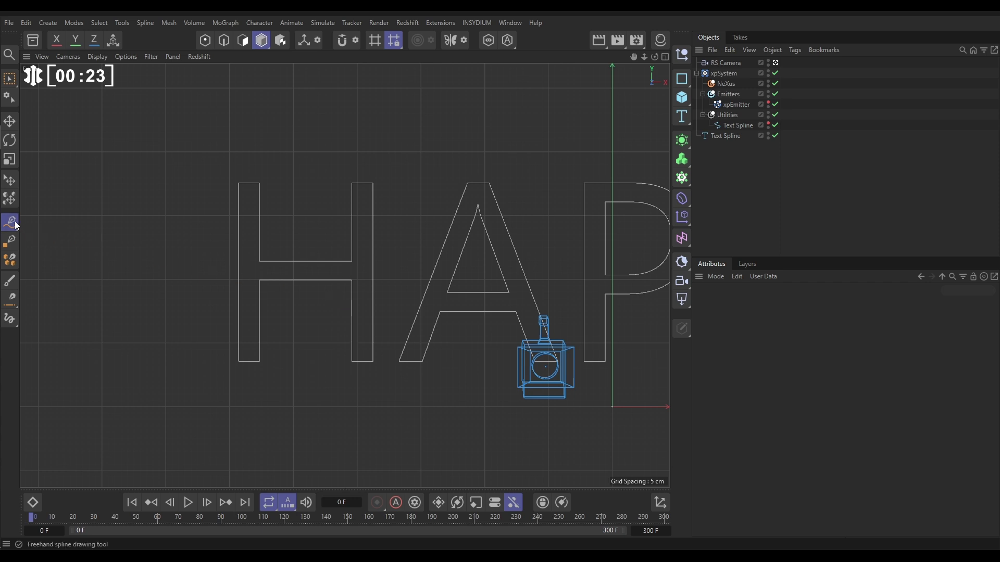
Step: Sketch freehand strokes over the H's stems and crossbar with the Sketch tool
left_click_drag(9, 223, 71, 243)
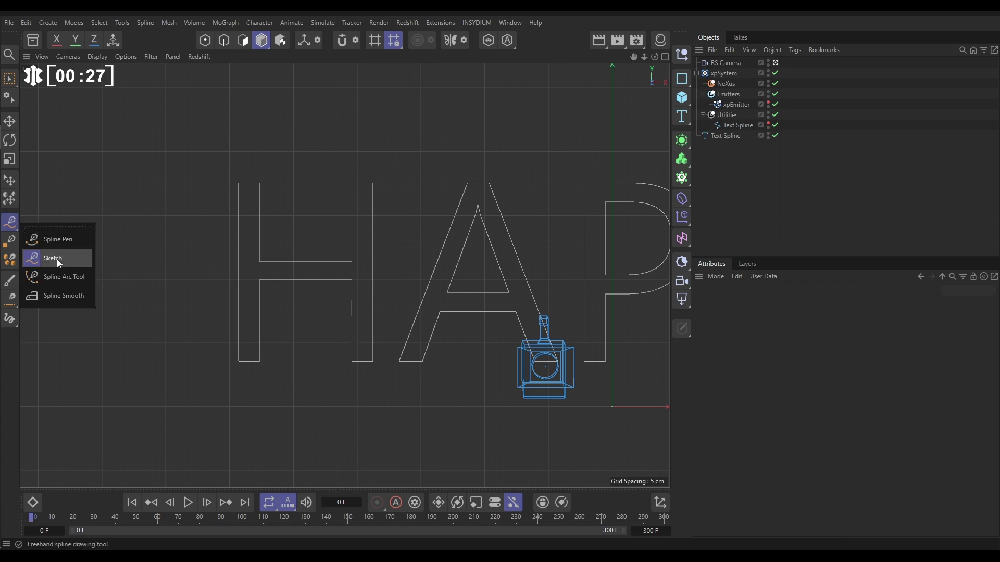
left_click(56, 258)
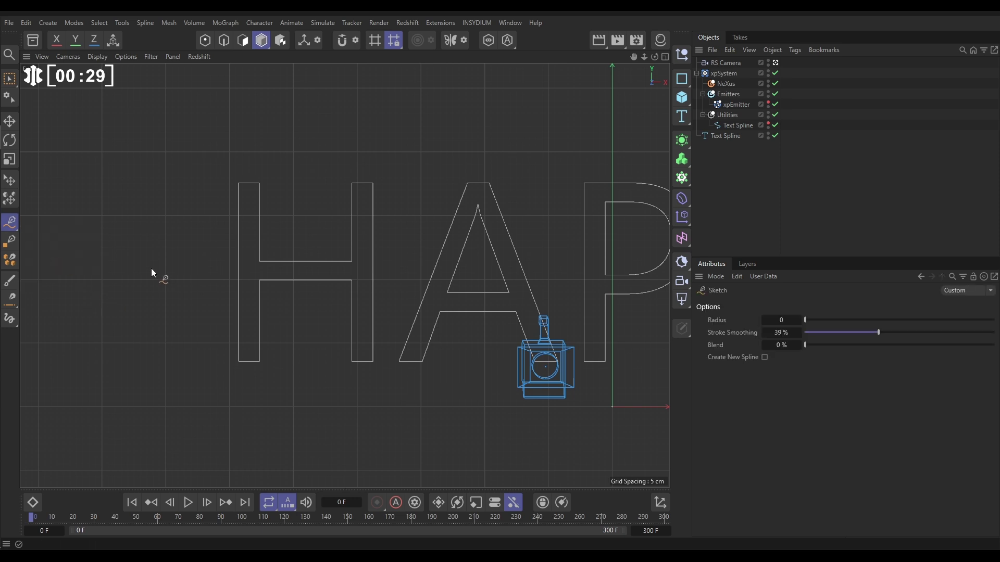
left_click_drag(250, 192, 250, 199)
left_click_drag(246, 301, 240, 271)
left_click_drag(253, 223, 257, 346)
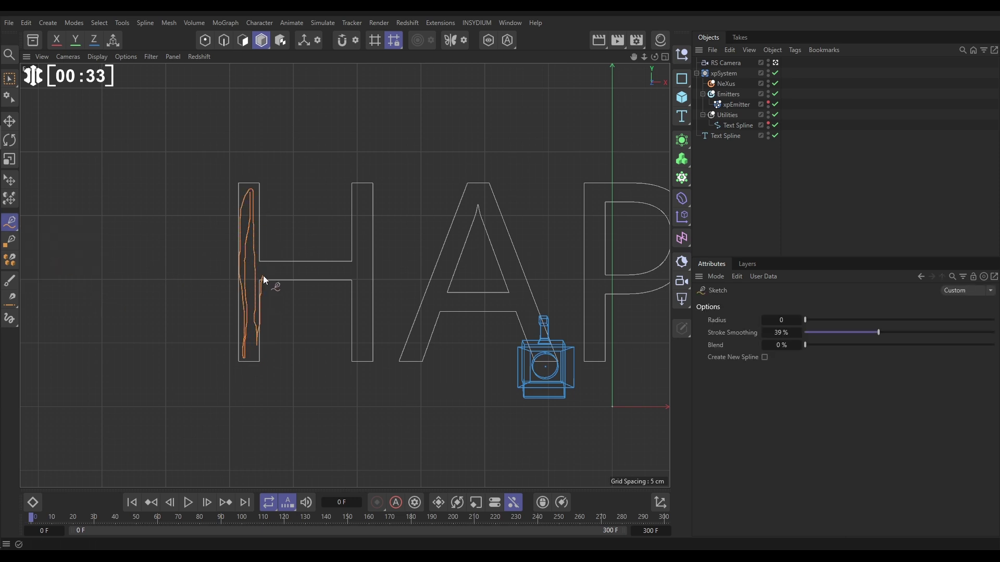
left_click_drag(264, 279, 381, 272)
mouse_move(367, 199)
left_mouse_down()
mouse_move(356, 273)
mouse_move(363, 329)
left_mouse_up()
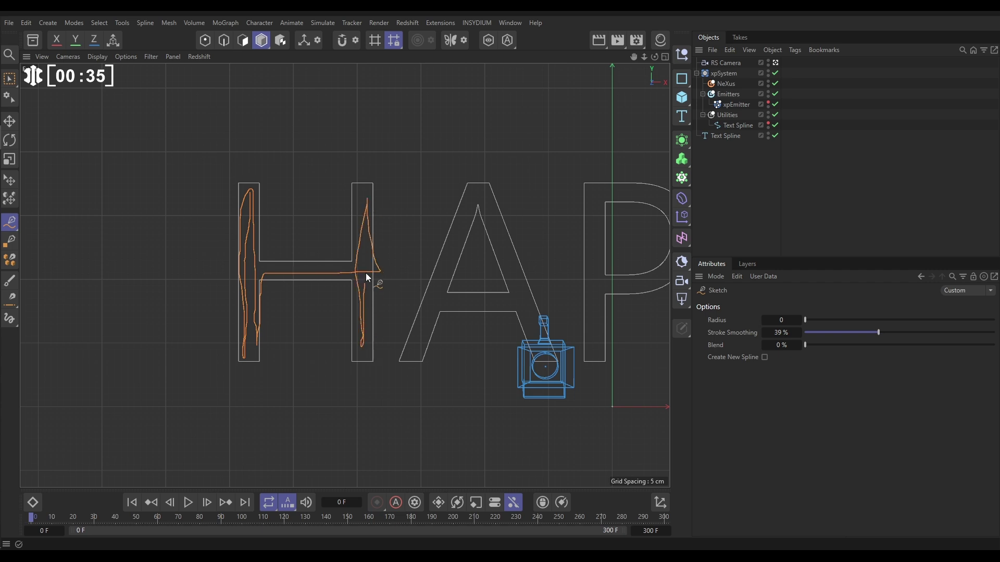
left_click_drag(366, 256, 371, 192)
left_click_drag(370, 324, 363, 285)
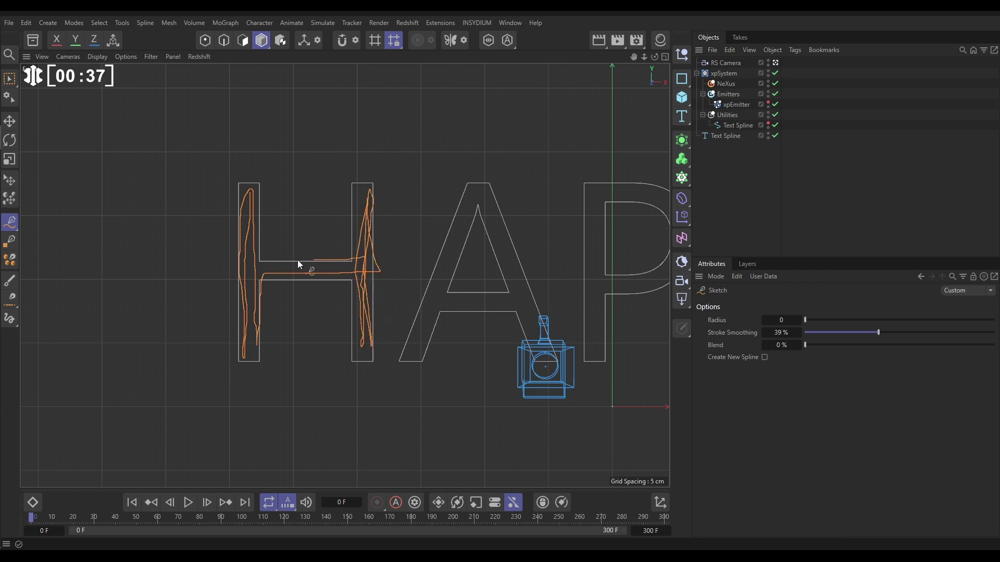
left_click_drag(282, 260, 256, 261)
left_click_drag(252, 214, 255, 353)
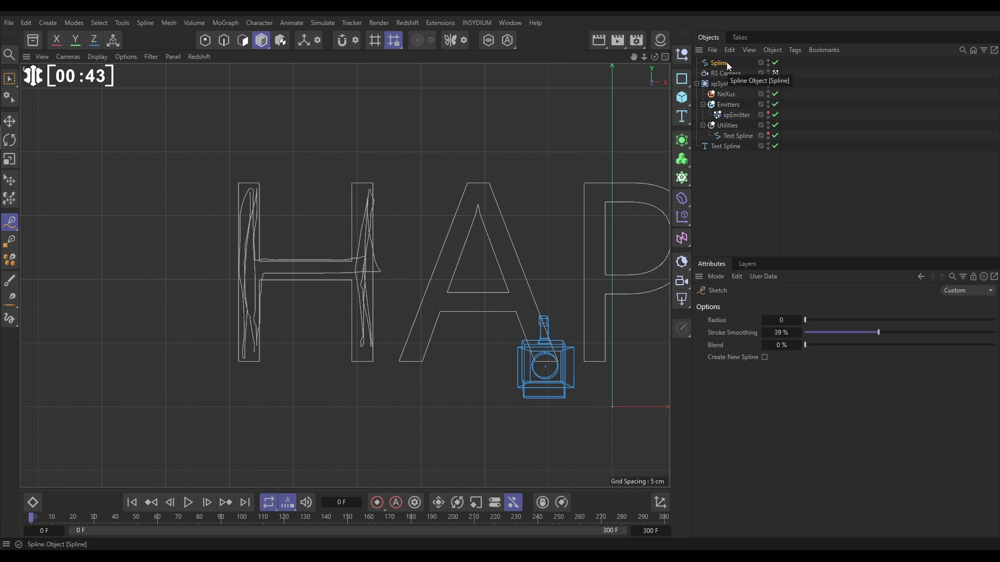
Step: Pan over to the A and sketch its edges, peak and crossbar
mouse_move(451, 182)
middle_mouse_down("alt")
mouse_move(458, 280)
mouse_move(322, 260)
mouse_move(238, 341)
middle_mouse_up("alt")
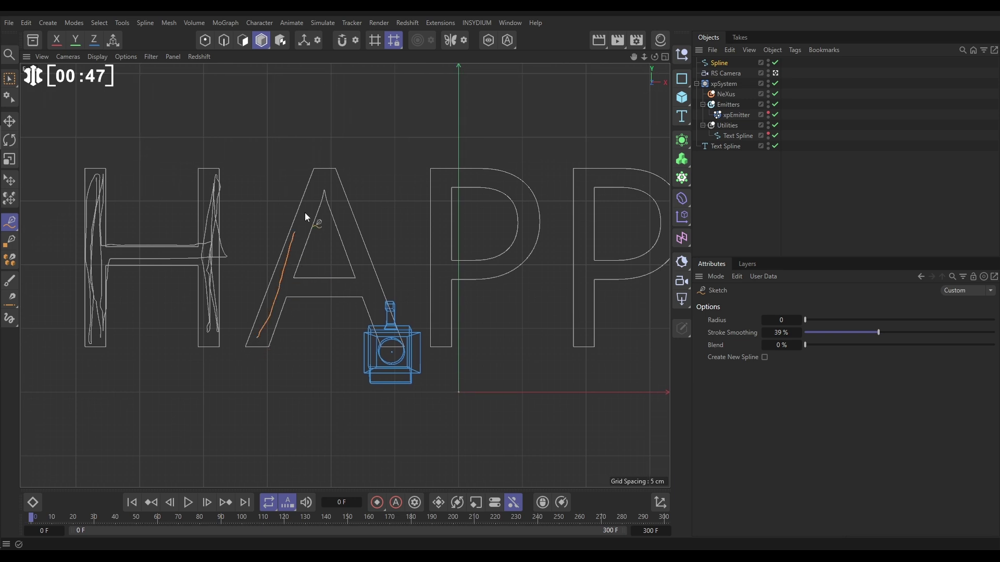
left_click_drag(309, 208, 318, 182)
mouse_move(378, 339)
left_mouse_down()
mouse_move(327, 176)
mouse_move(264, 329)
left_mouse_up()
mouse_move(357, 290)
left_mouse_down()
mouse_move(290, 285)
mouse_move(354, 283)
left_mouse_up()
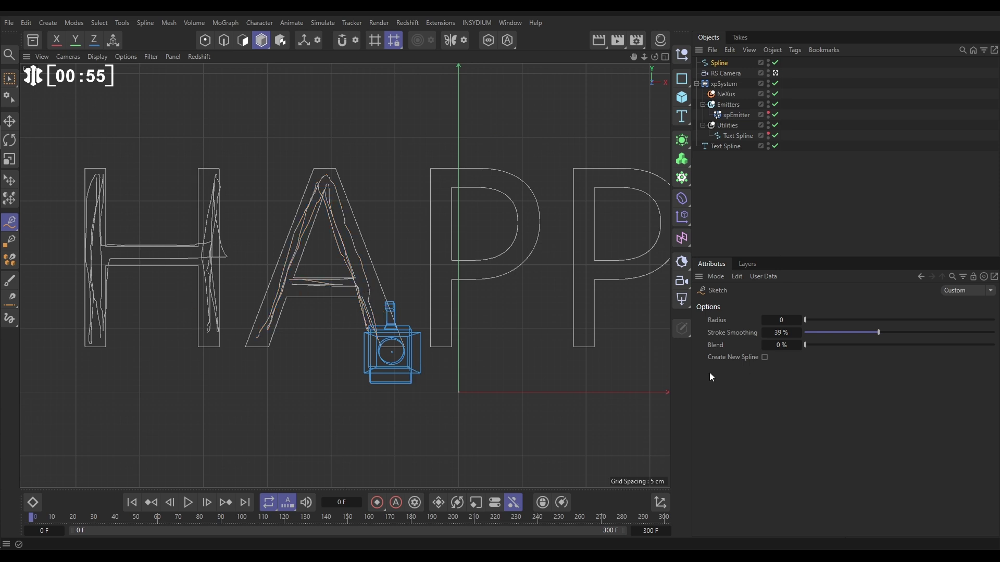
Step: Delete the test sketch Spline and return to the camera view
left_click(721, 63)
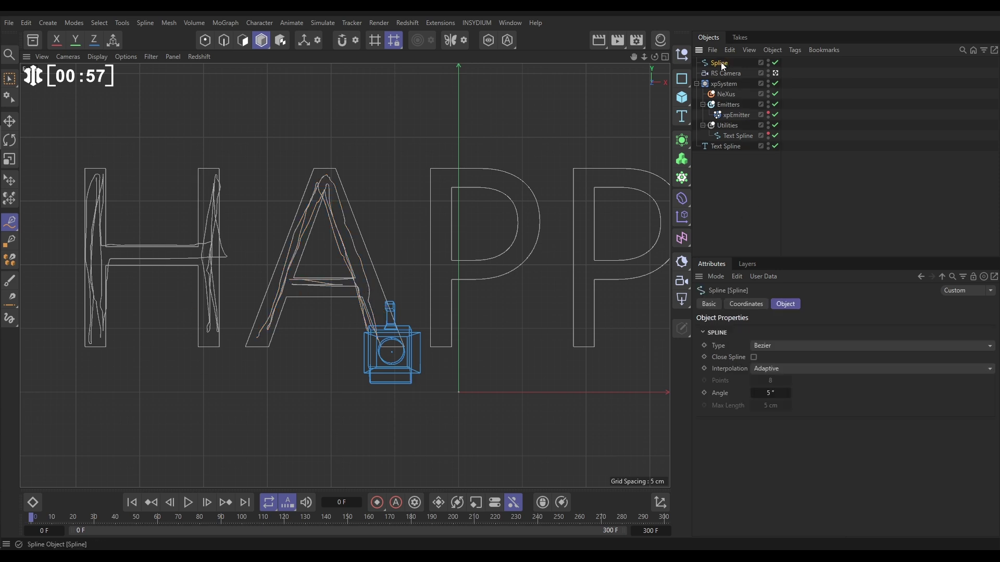
key("Delete")
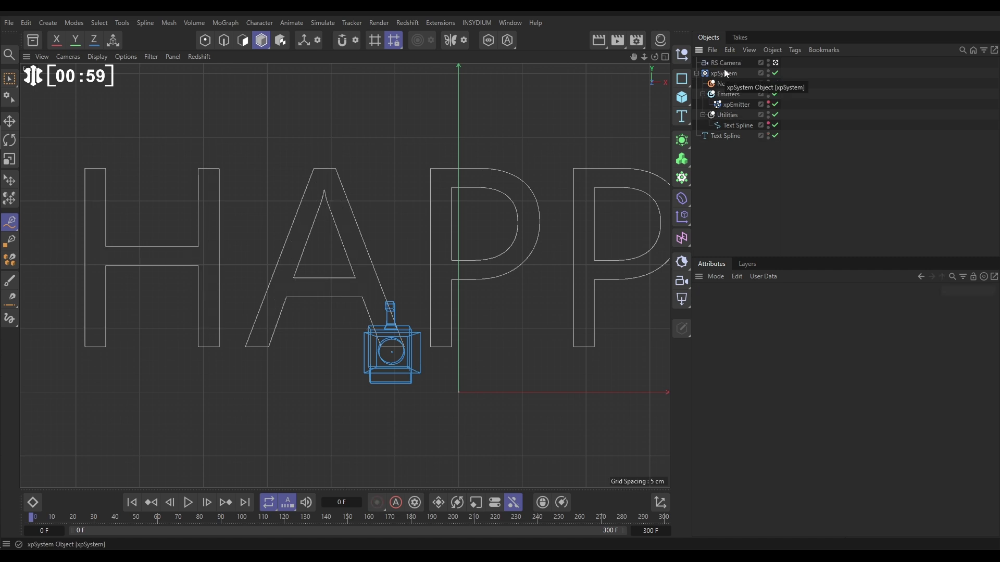
key("F1")
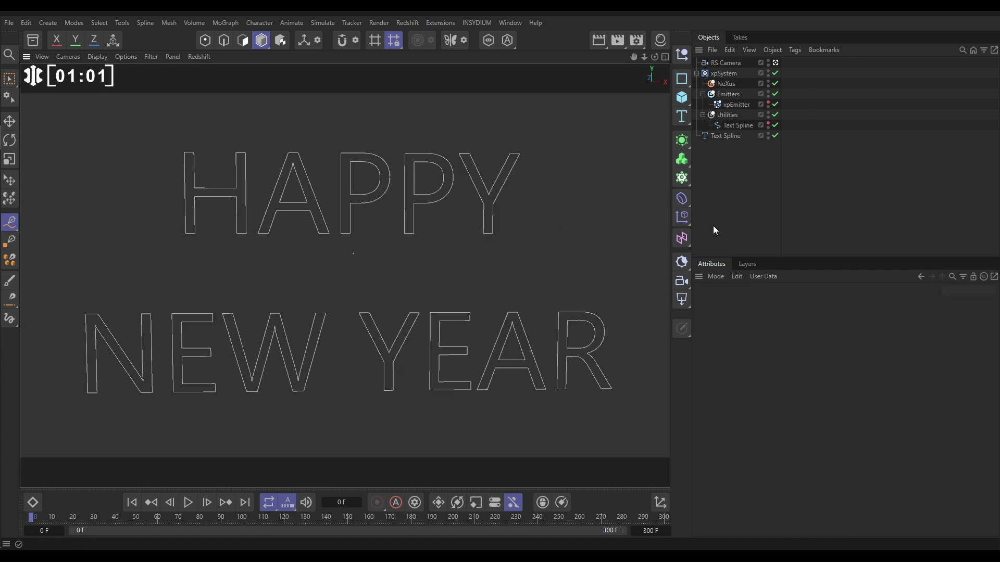
Step: Hide the clean Text Spline outline and show the pre-sketched child Text Spline
double_click(769, 134)
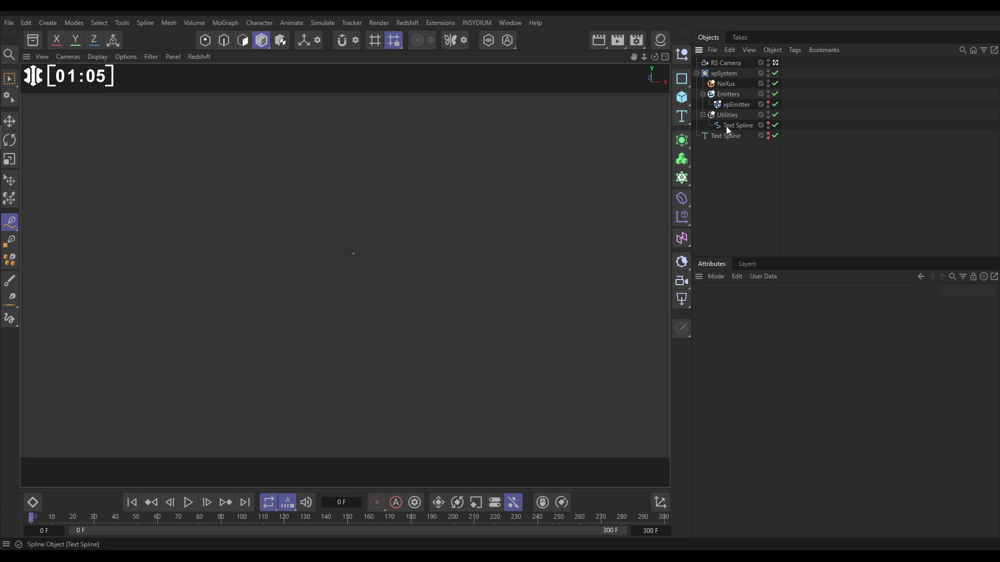
double_click(769, 128)
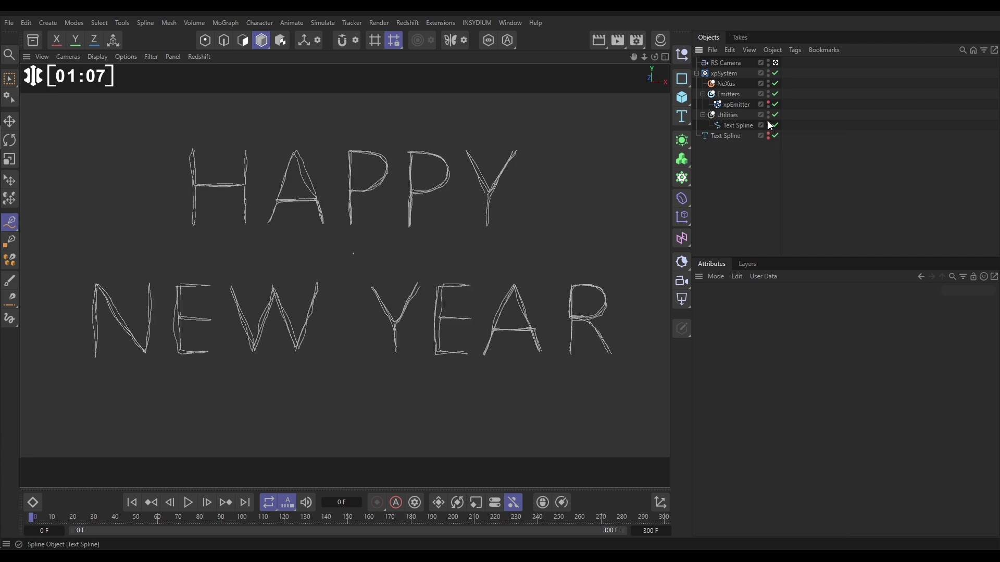
left_click(746, 127)
middle_click_drag(331, 245, 329, 260, "alt")
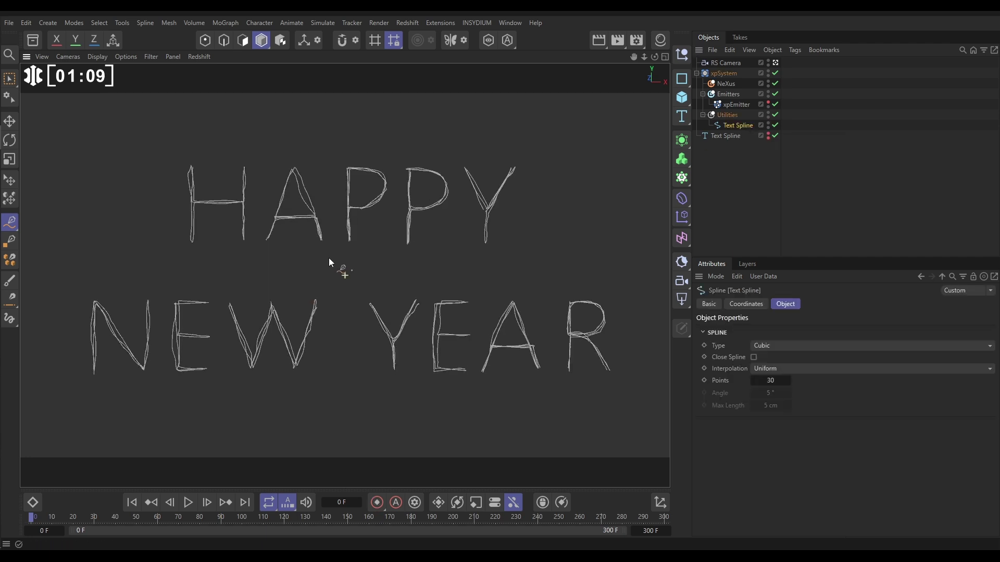
Step: Set xpEmitter's shape to Object using the Text Spline, emitting from Edges
left_click(11, 82)
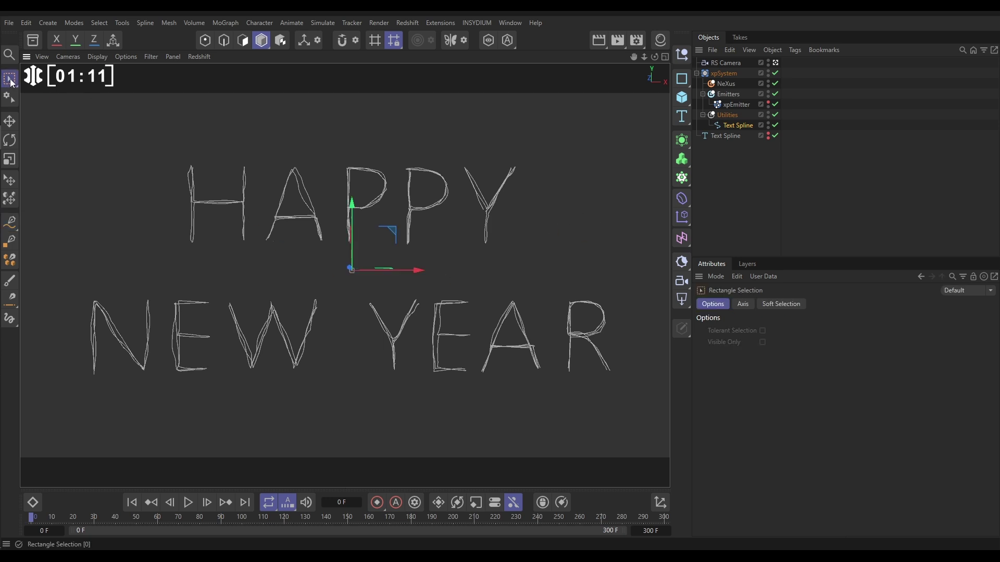
left_click(736, 180)
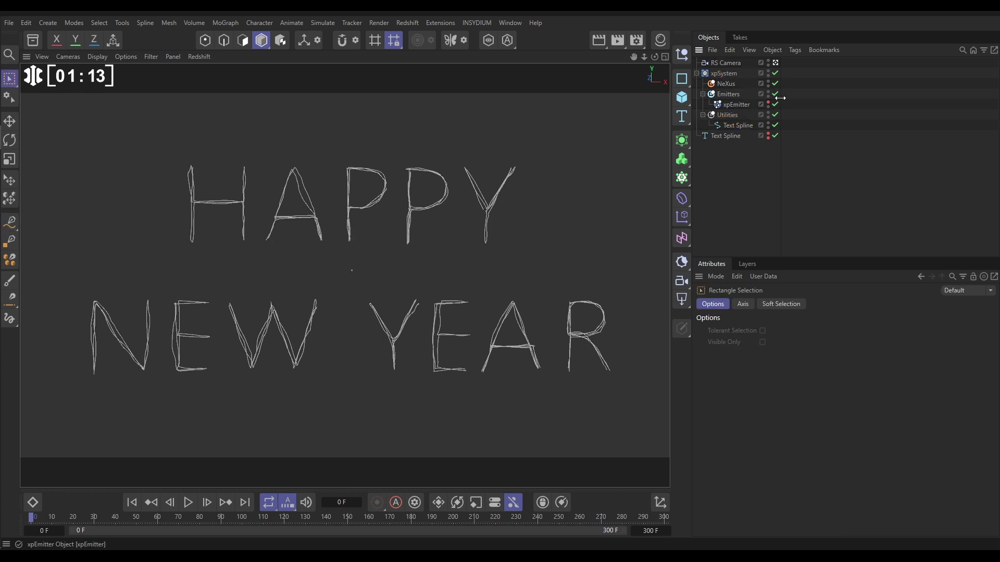
left_click(734, 105)
left_click(776, 302)
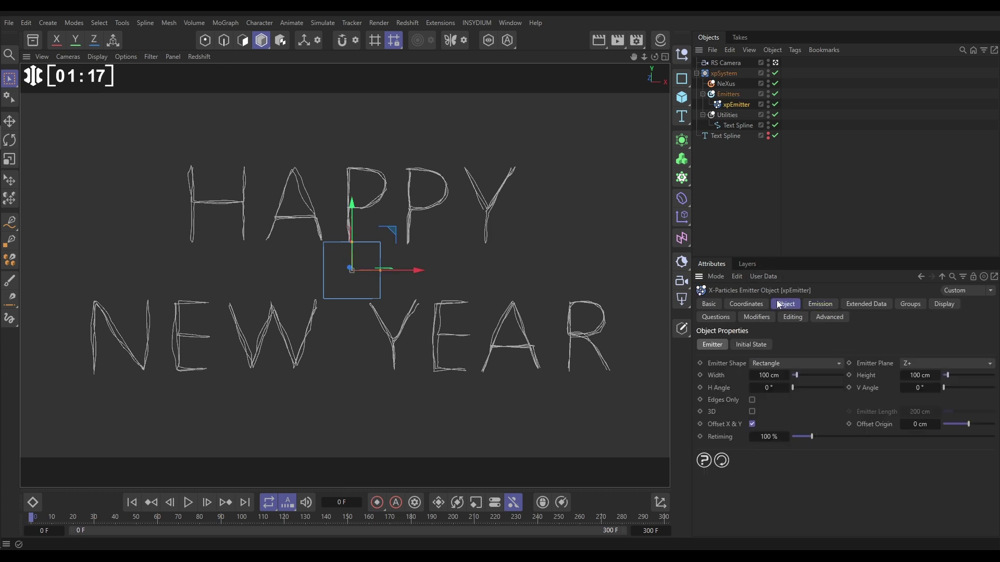
left_click(763, 365)
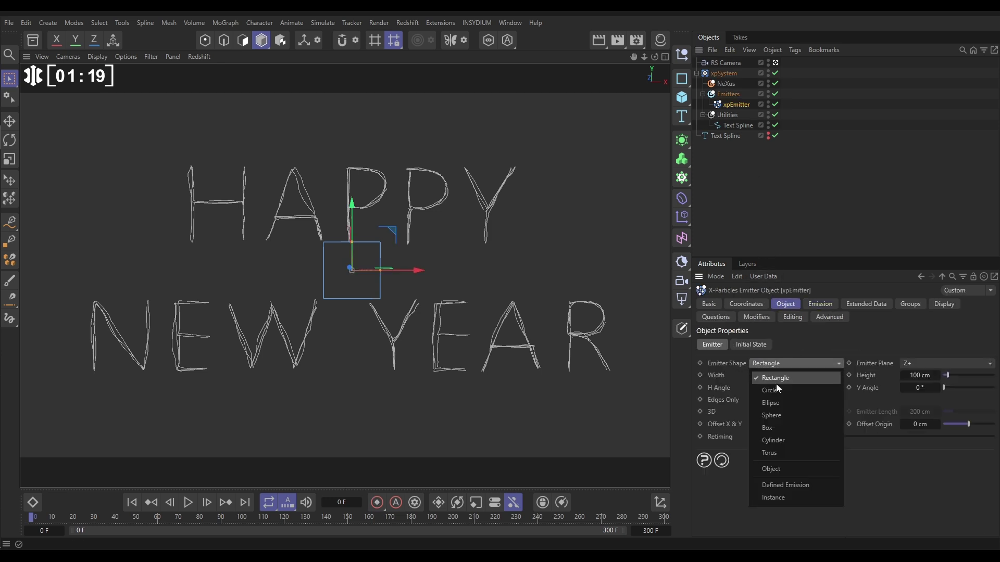
left_click(787, 471)
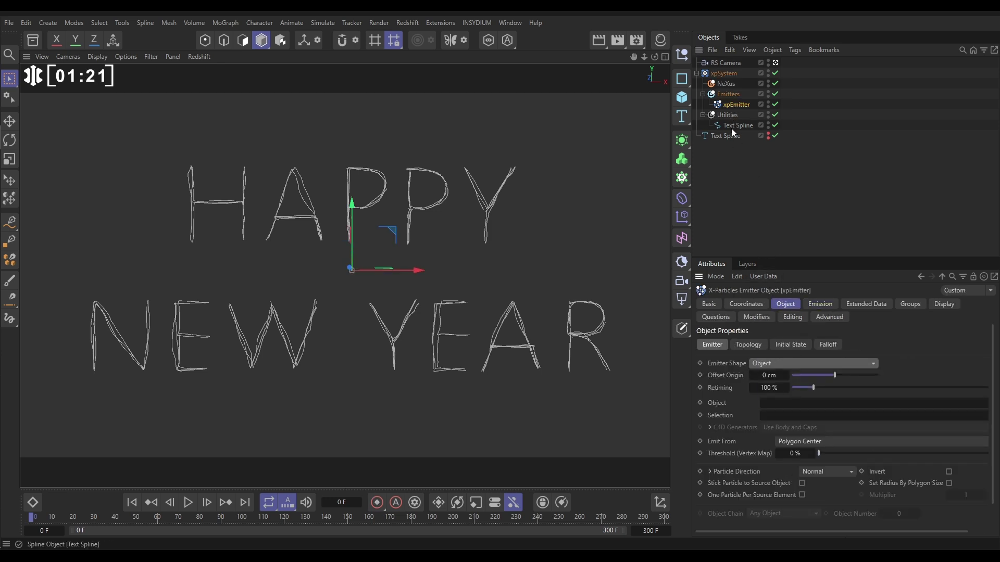
left_click_drag(738, 125, 799, 406)
left_click(804, 441)
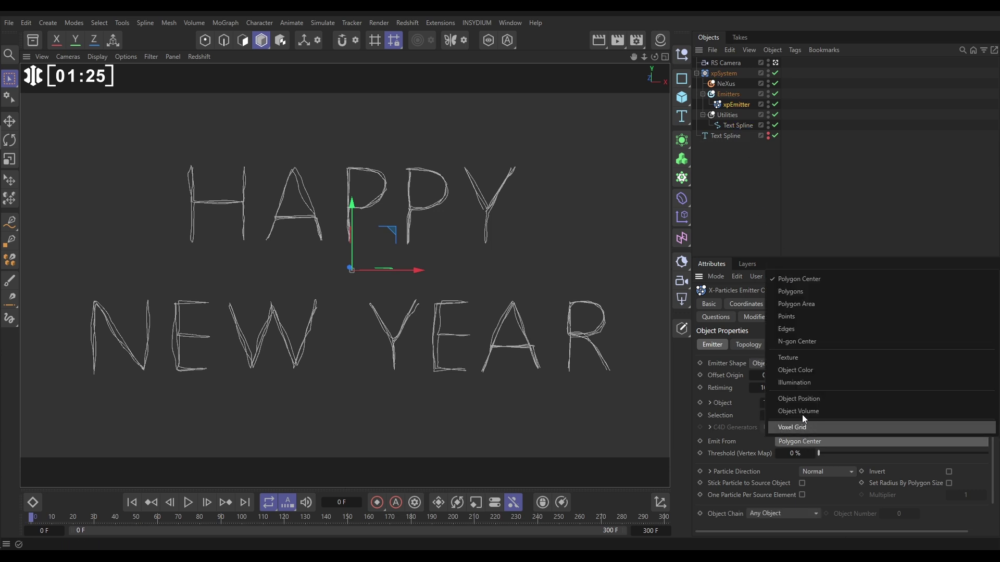
left_click(782, 330)
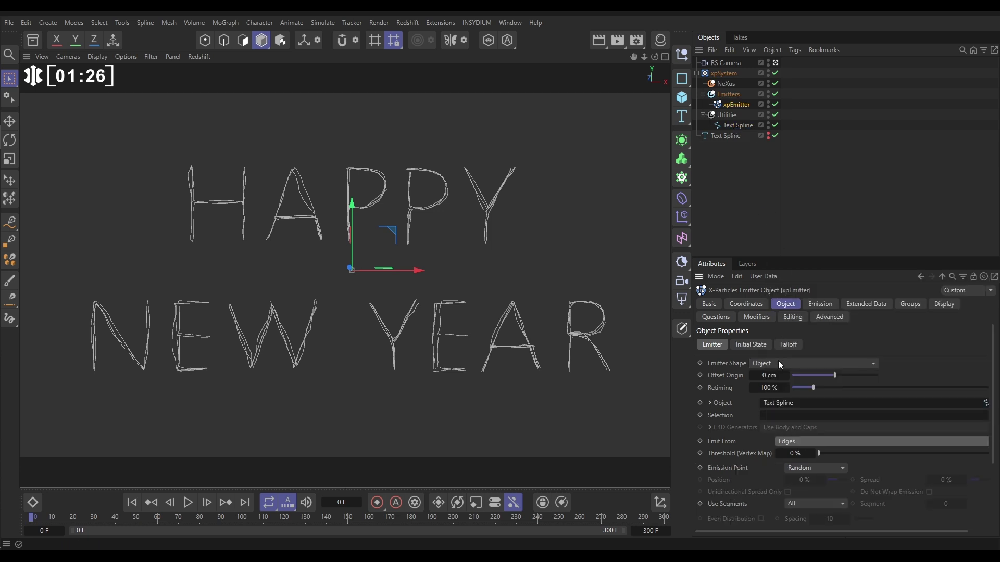
left_click(816, 309)
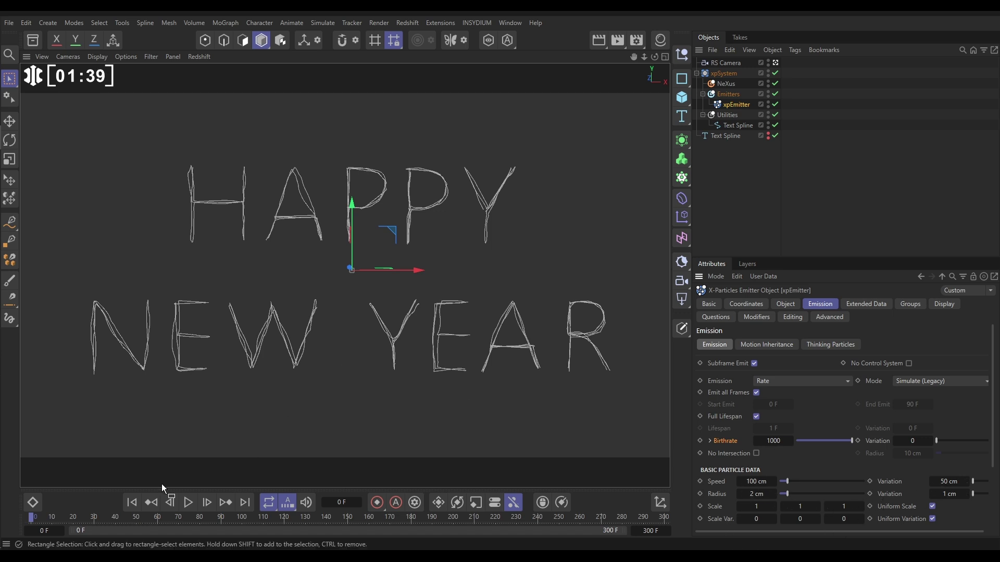
Step: Preview to frame 73 and display particles as orange-to-white gradient circles
left_click(188, 503)
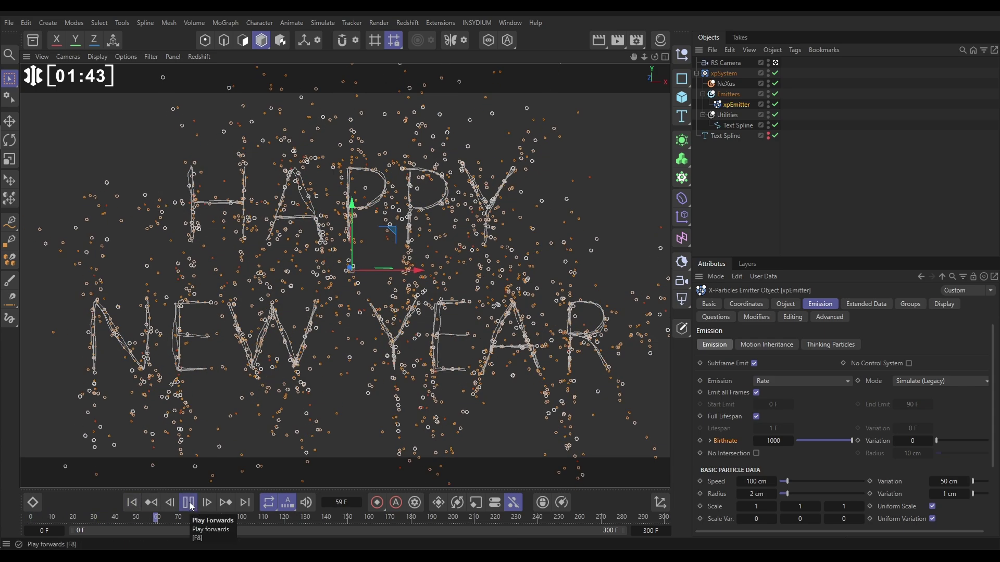
left_click(188, 503)
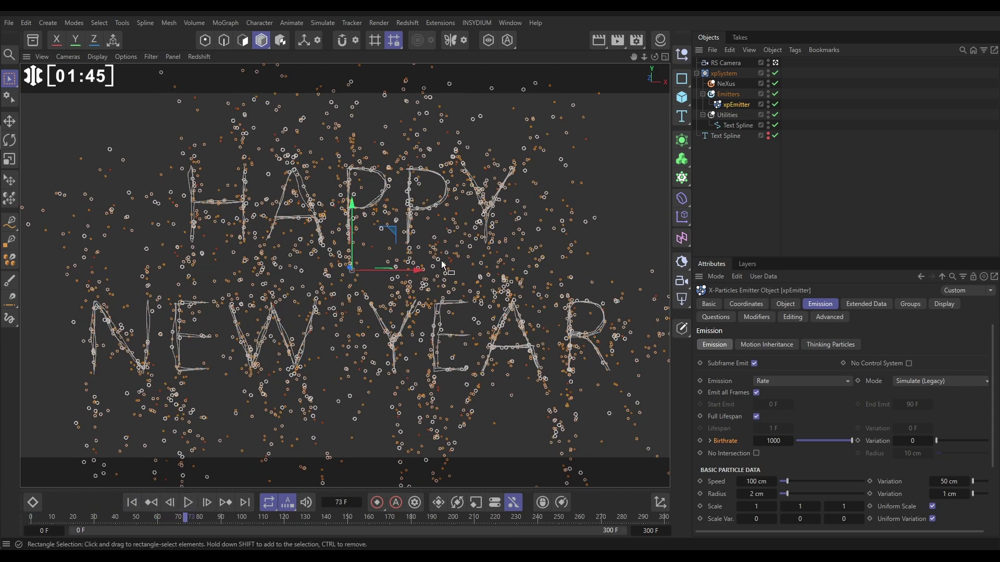
left_click(944, 306)
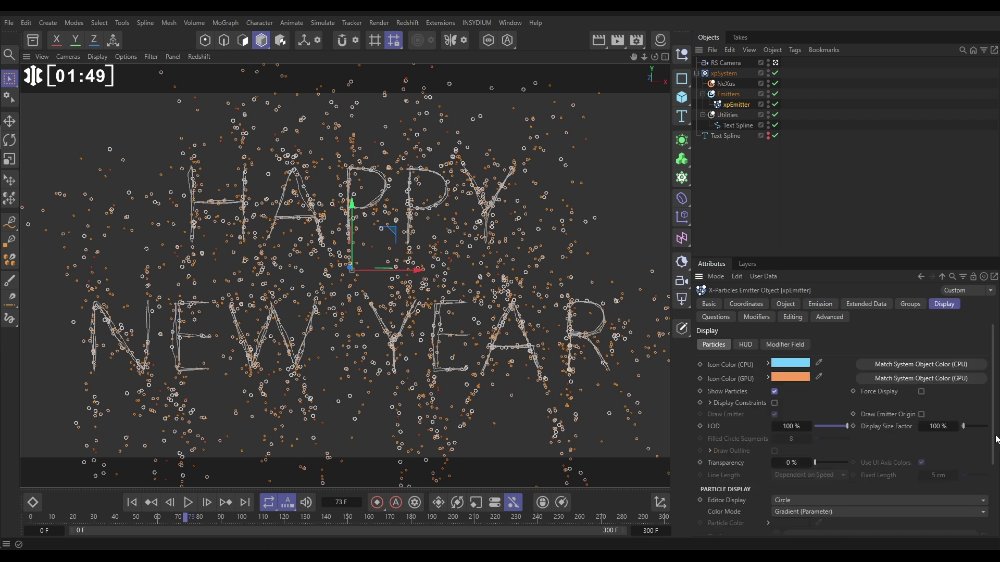
scroll(996, 438, "down", 3)
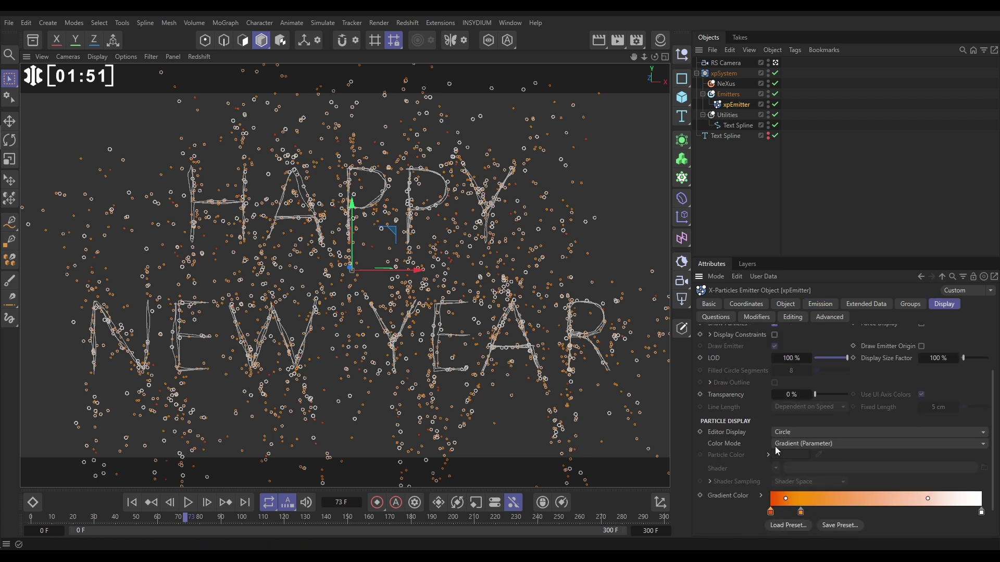
scroll(992, 459, "down", 2)
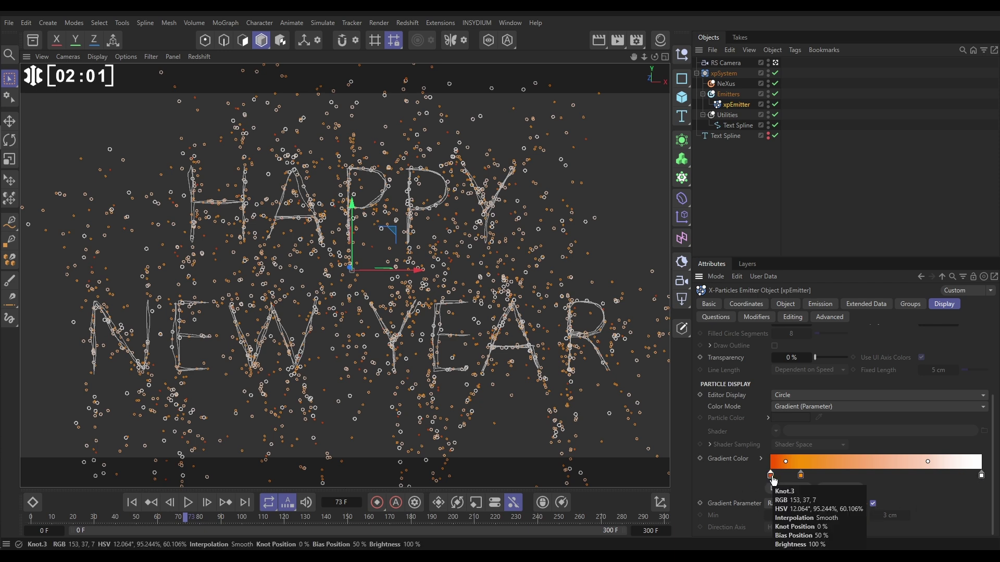
left_click(709, 166)
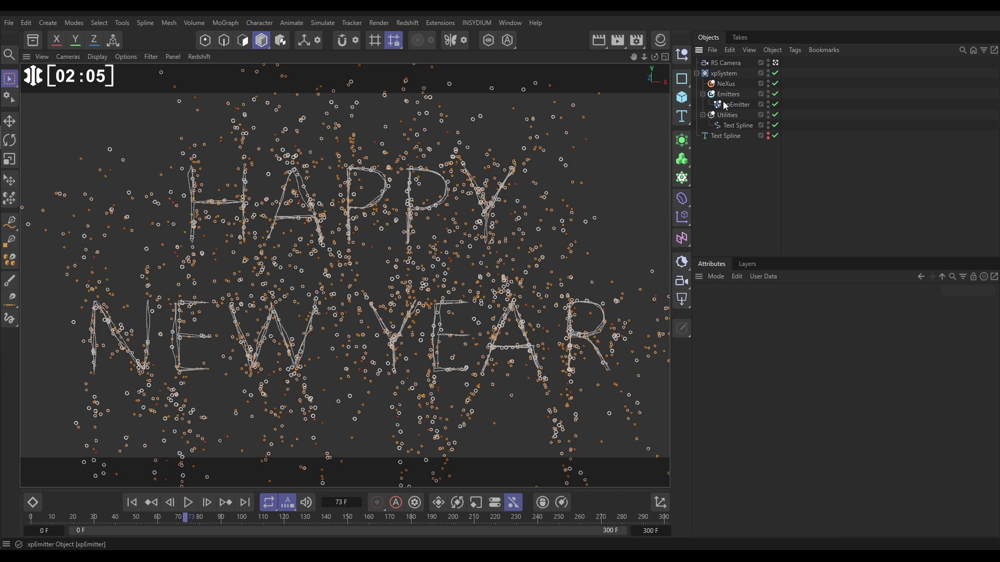
Step: Add an nxGravity modifier to NeXus with Visible in Editor turned off
left_click(726, 83)
left_click(989, 357)
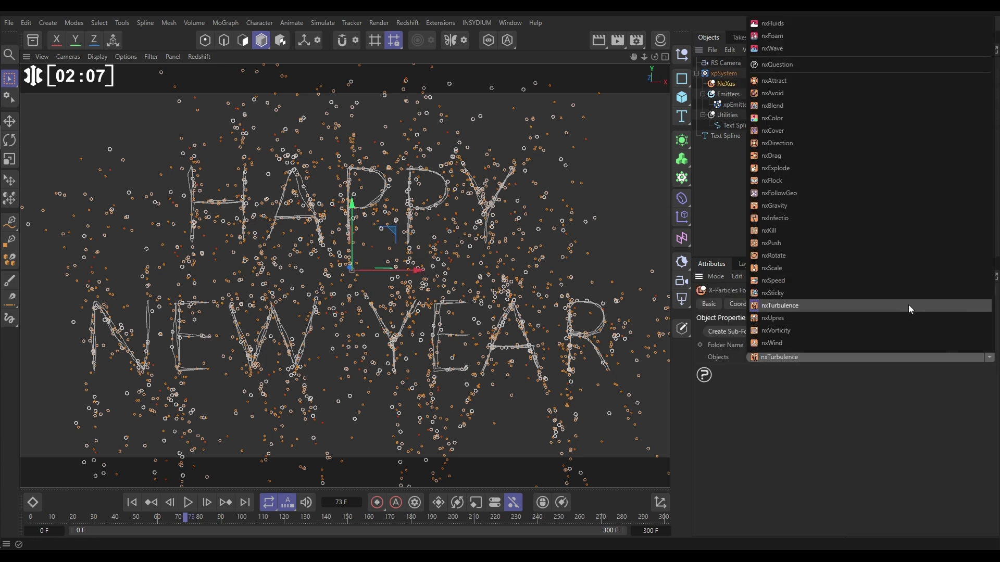
left_click(784, 205)
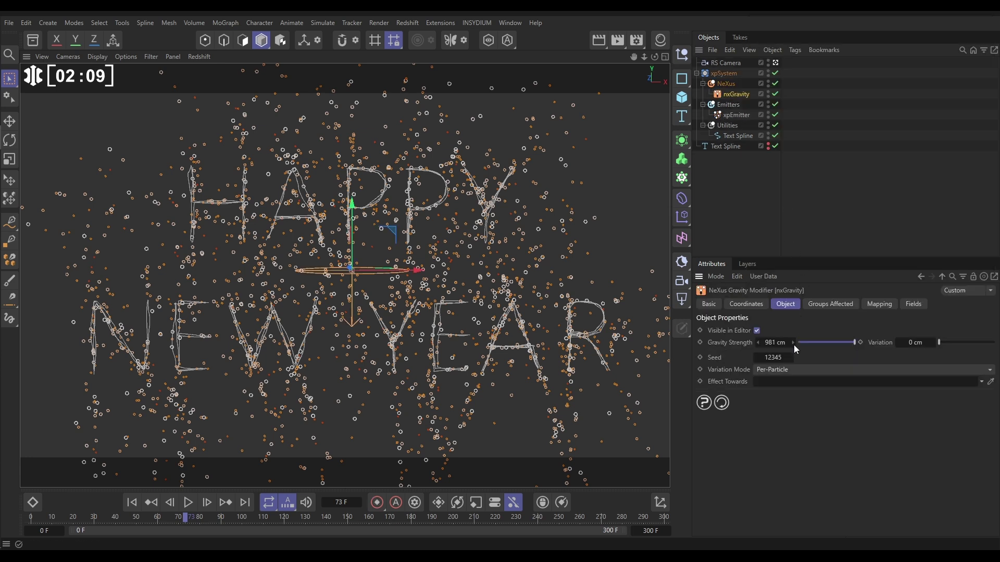
left_click(757, 331)
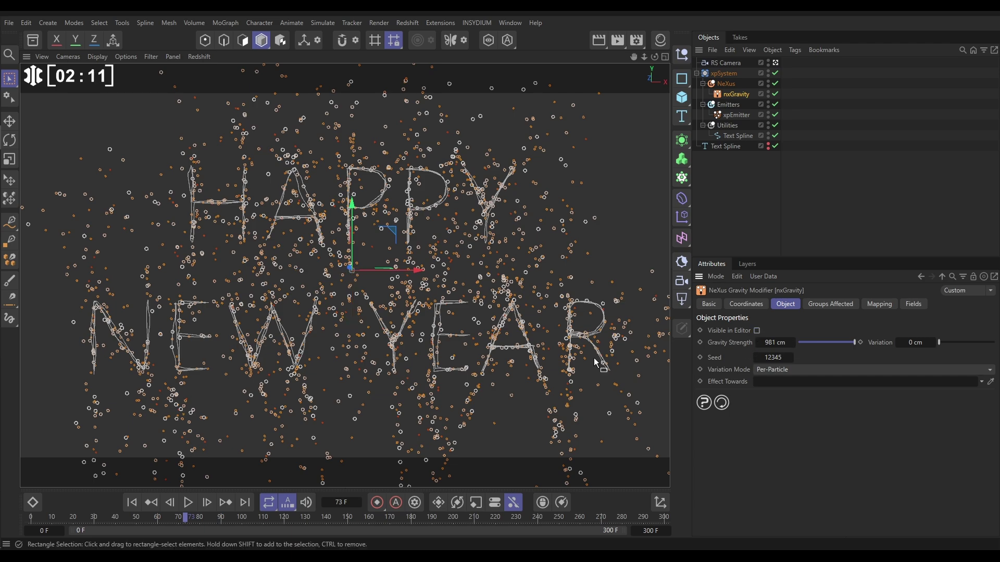
Step: Replay the simulation from frame 0 to watch the particles fall
left_click(131, 505)
left_click(189, 503)
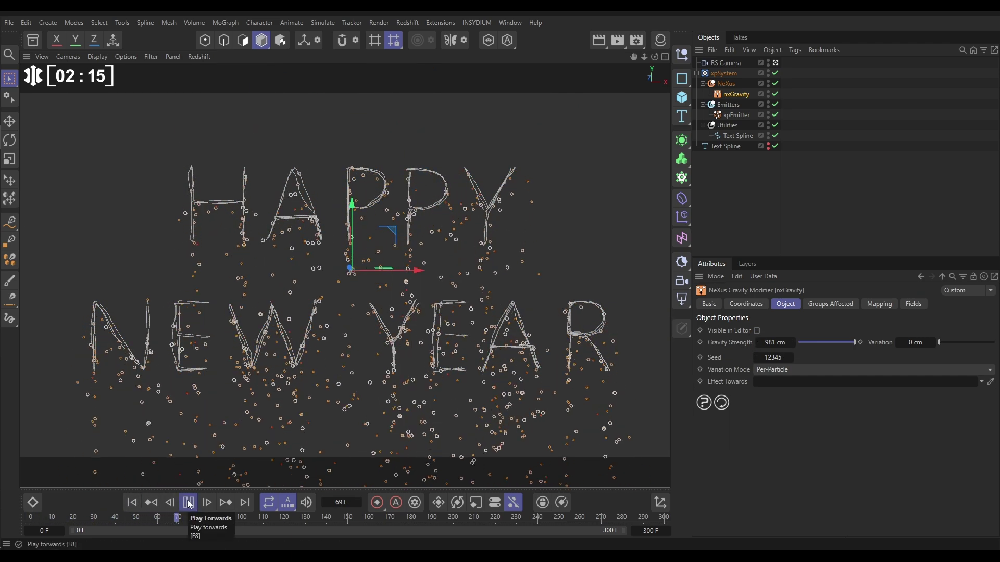
left_click(189, 503)
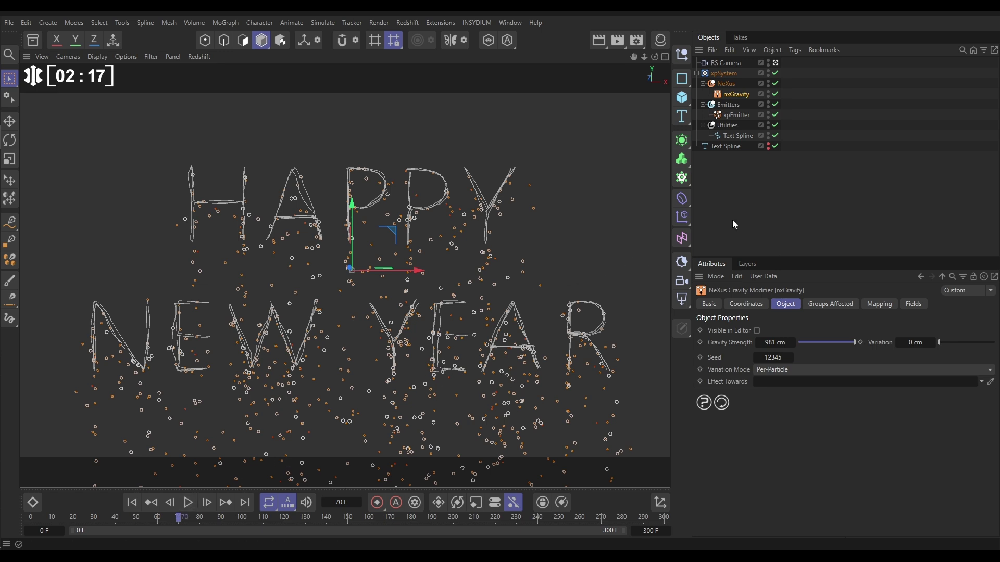
left_click(732, 199)
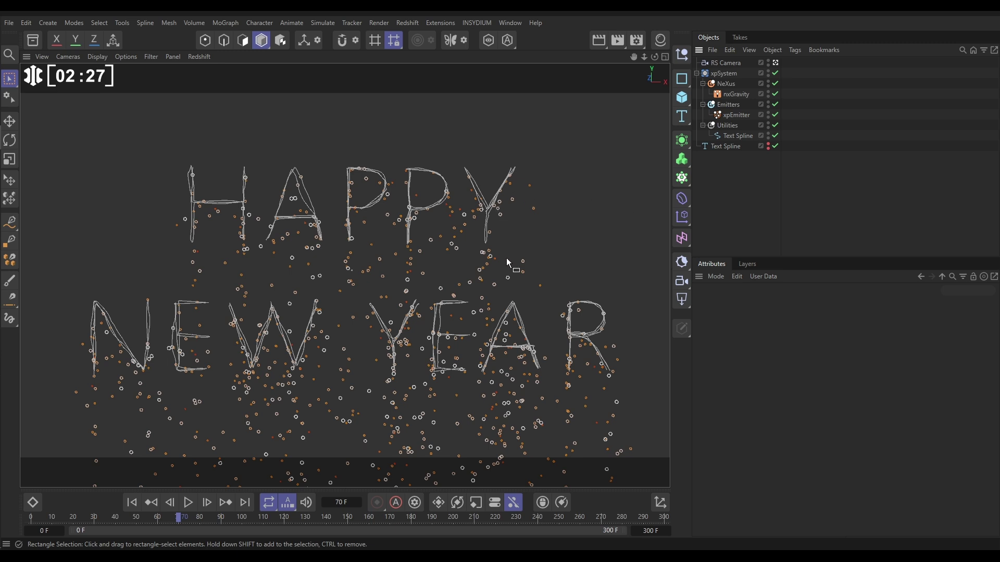
Step: Add an nxScale modifier to NeXus and place it below nxGravity
left_click(726, 84)
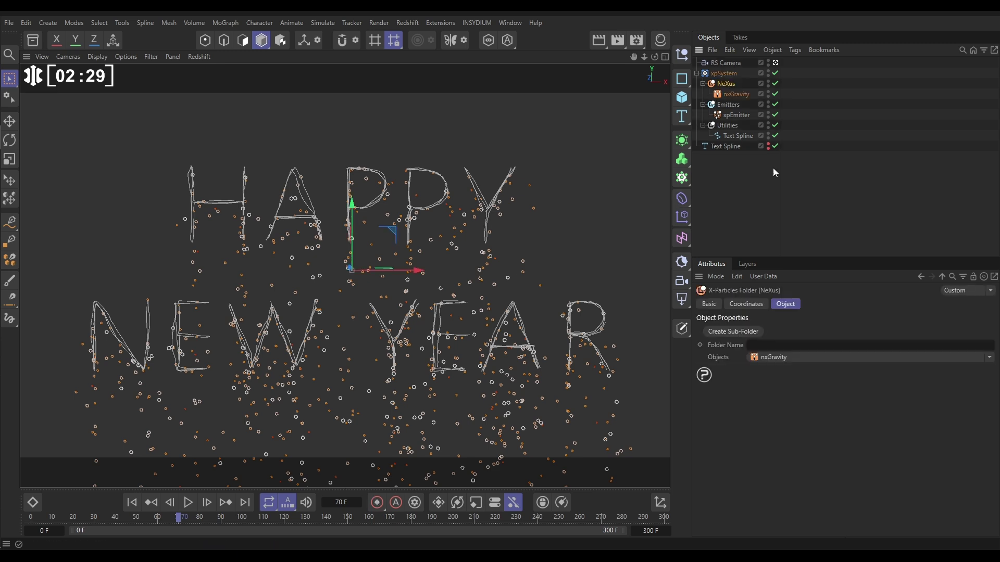
left_click(990, 358)
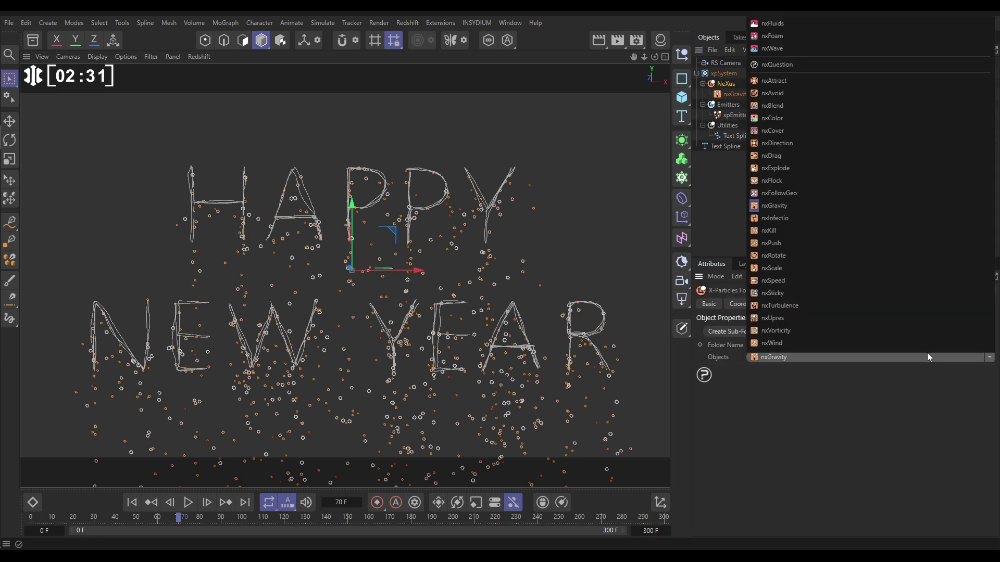
left_click(779, 268)
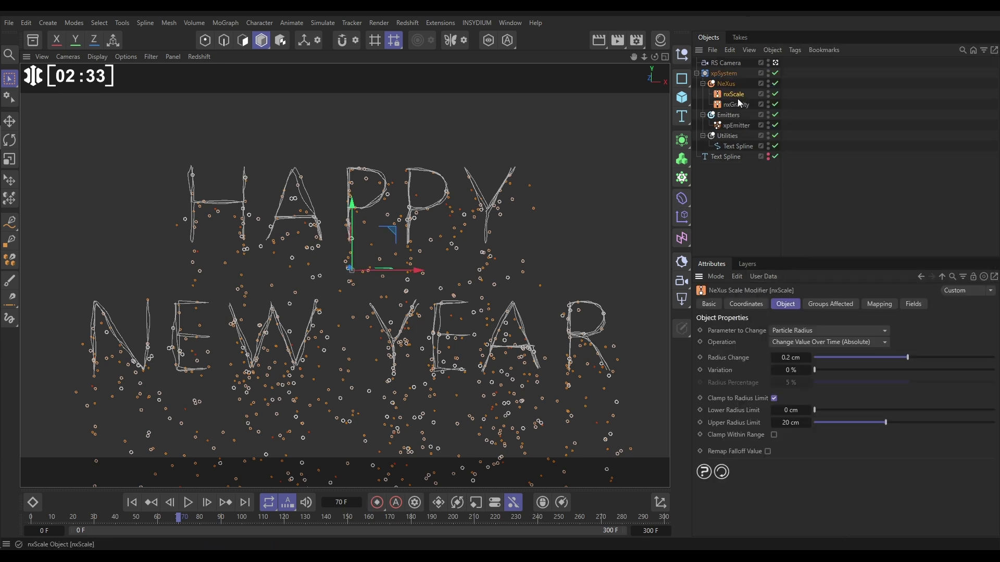
left_click_drag(734, 96, 732, 110)
Step: Set Radius Change -0.2 cm, Variation 69%, no radius clamping, and preview to frame 165
left_click(785, 361)
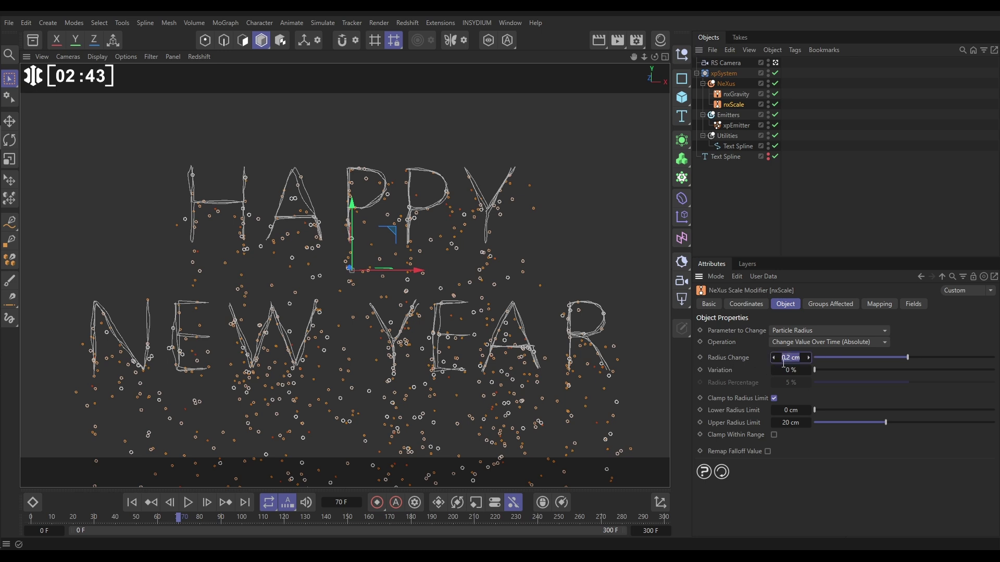
key("BackSpace")
type("-.2")
key("Return")
left_click_drag(864, 370, 940, 374)
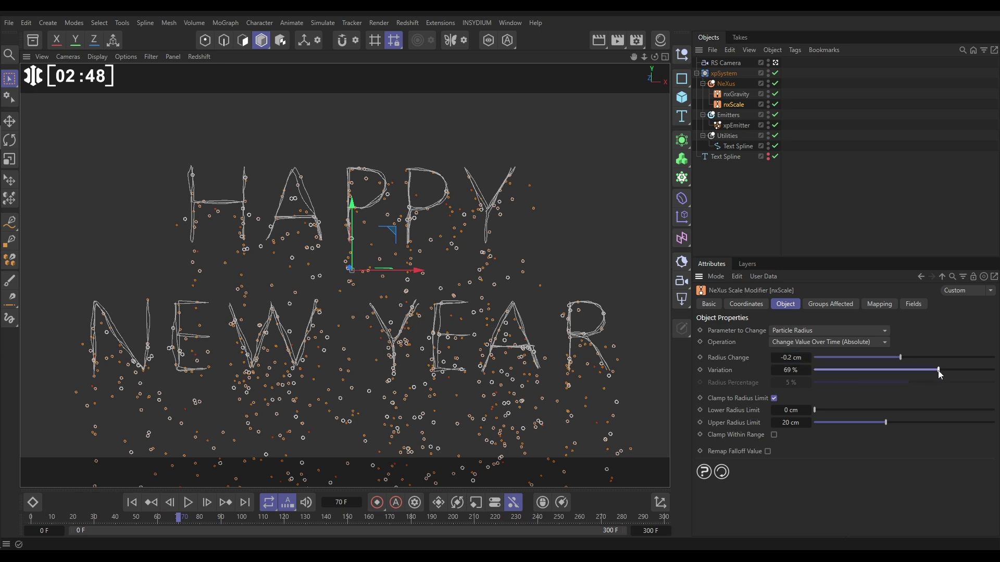
left_click(773, 398)
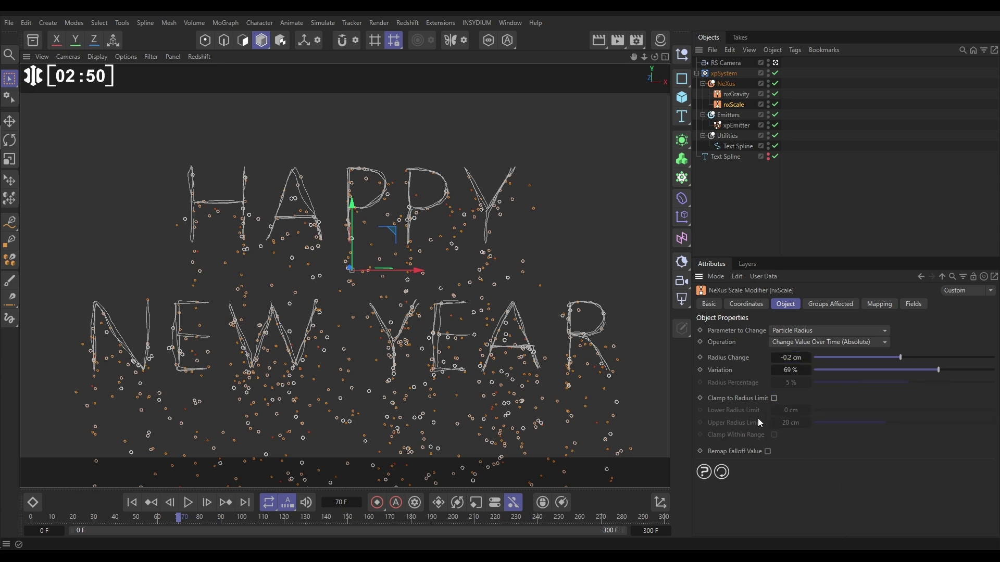
left_click(132, 502)
left_click(187, 506)
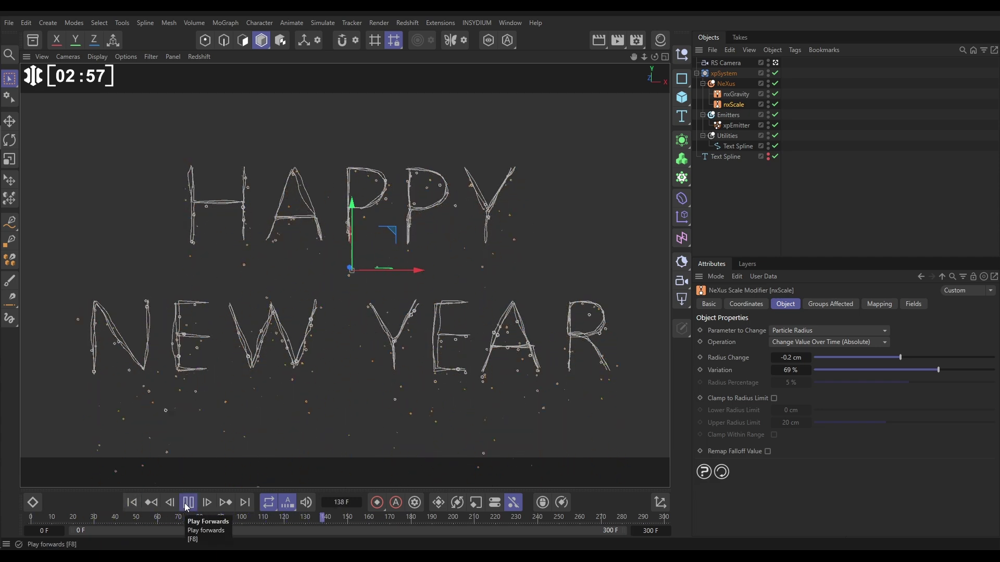
left_click(187, 506)
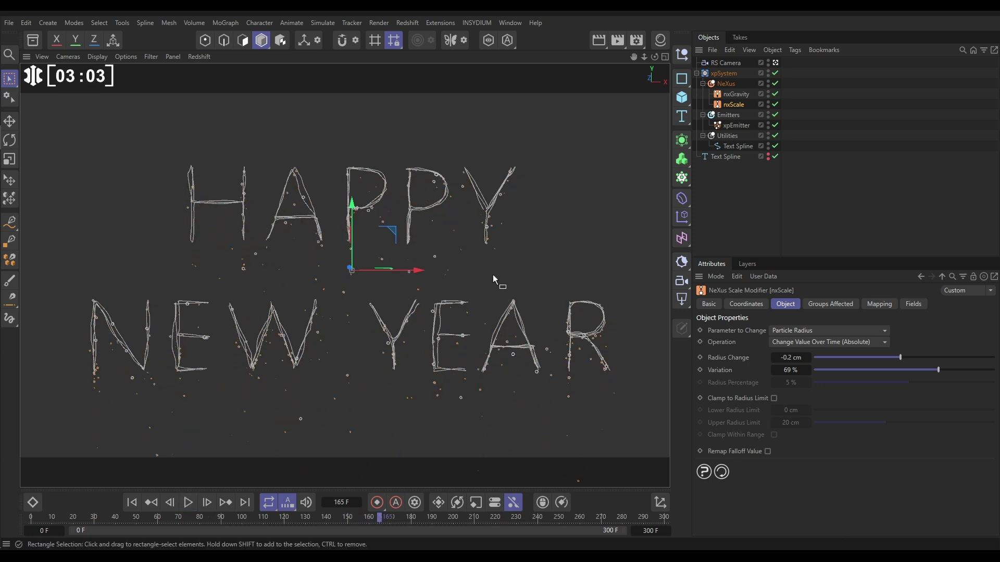
Step: Add an nxQuestion modifier with a condition testing Radius Equal to 0 cm
left_click(731, 84)
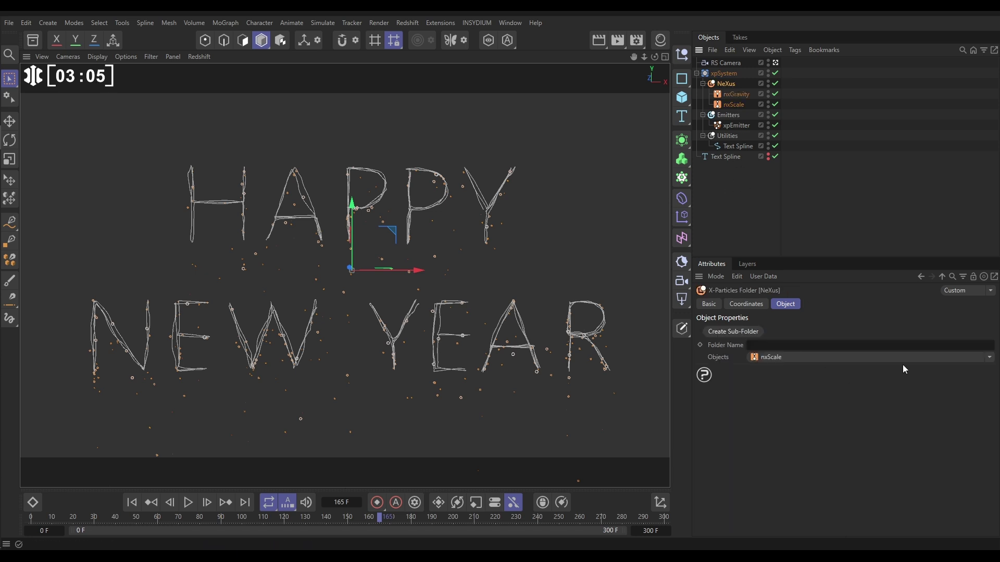
left_click(987, 359)
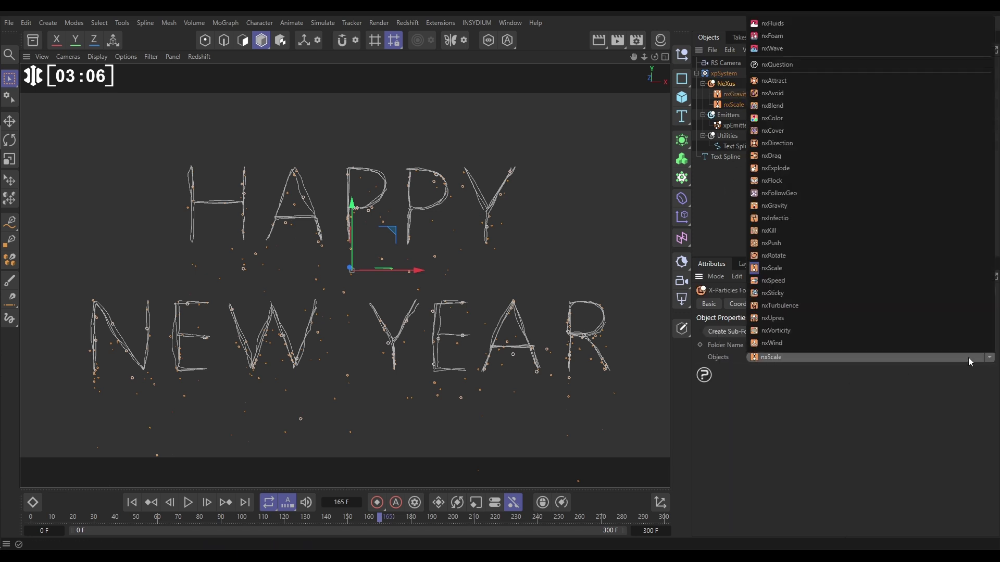
left_click(789, 65)
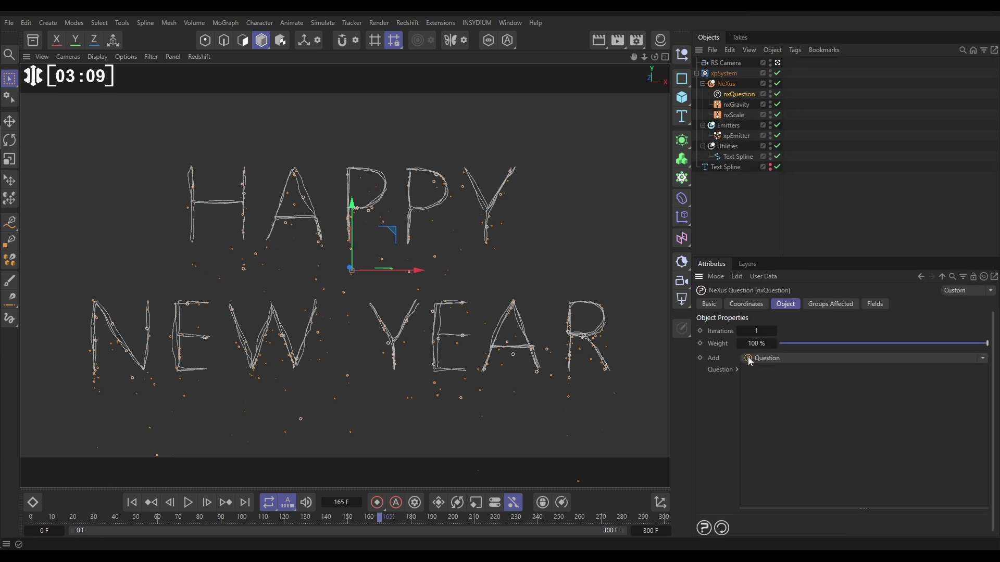
left_click(776, 359)
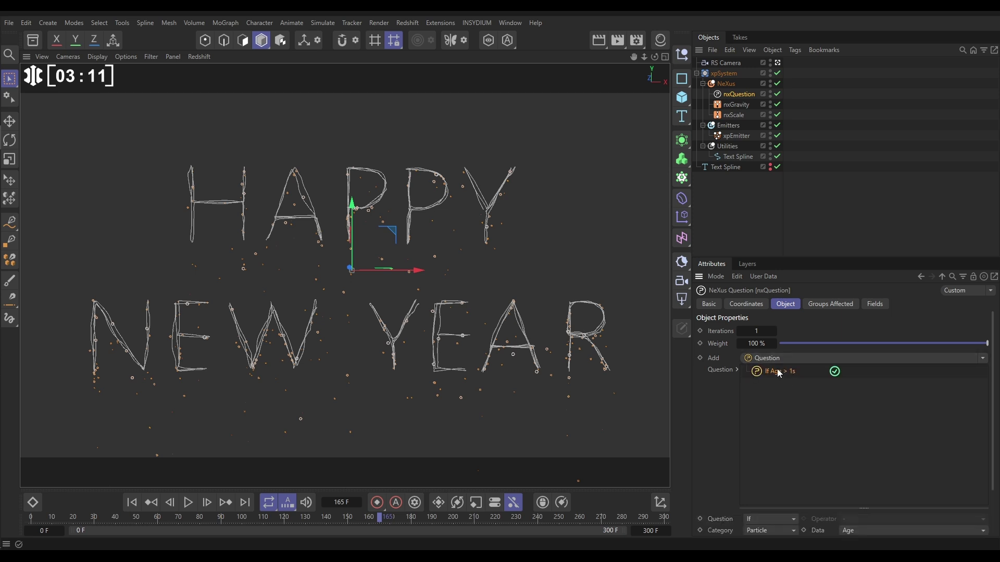
scroll(780, 373, "down", 3)
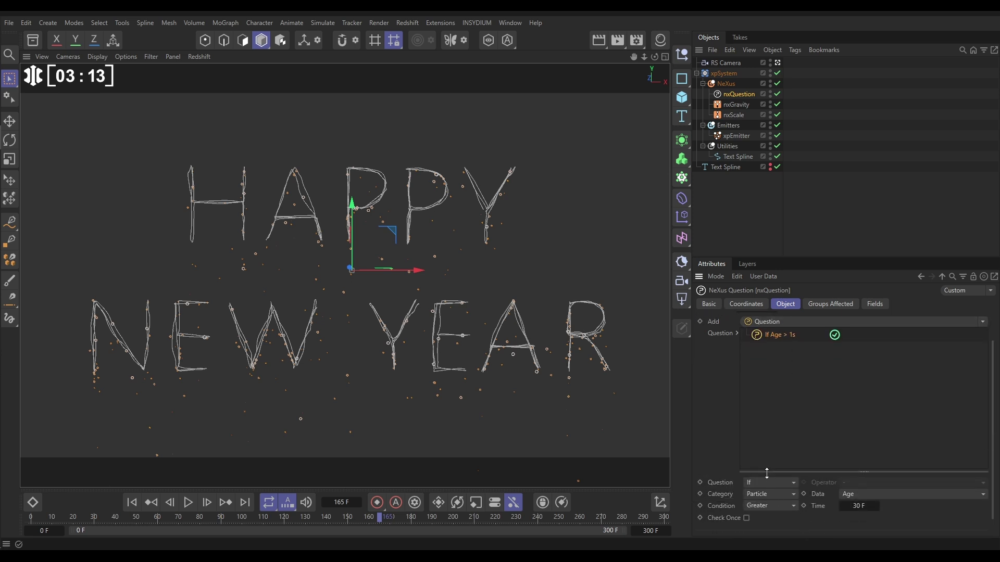
left_click(867, 496)
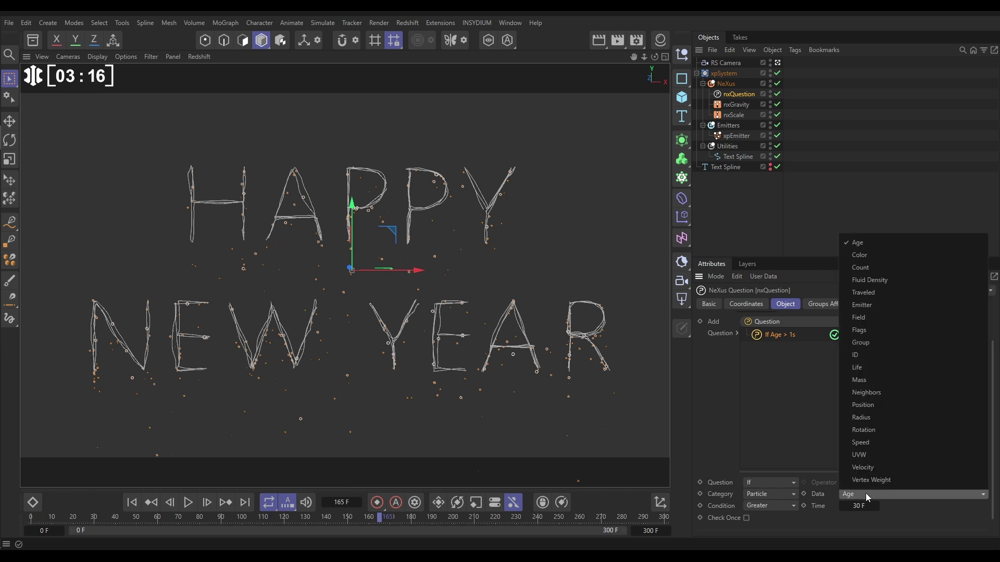
left_click(858, 418)
left_click(770, 506)
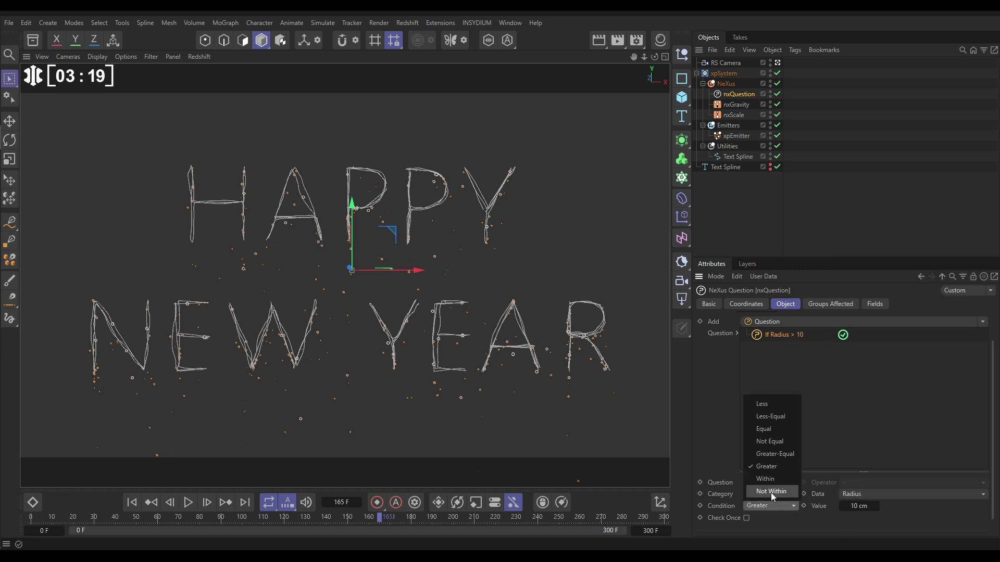
left_click(759, 426)
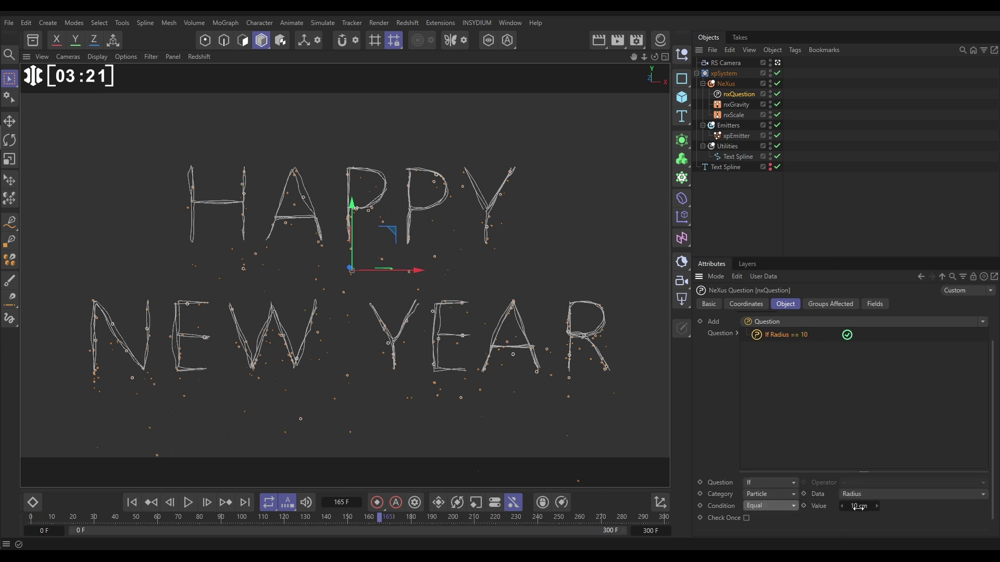
left_click(858, 507)
type("0")
key("Return")
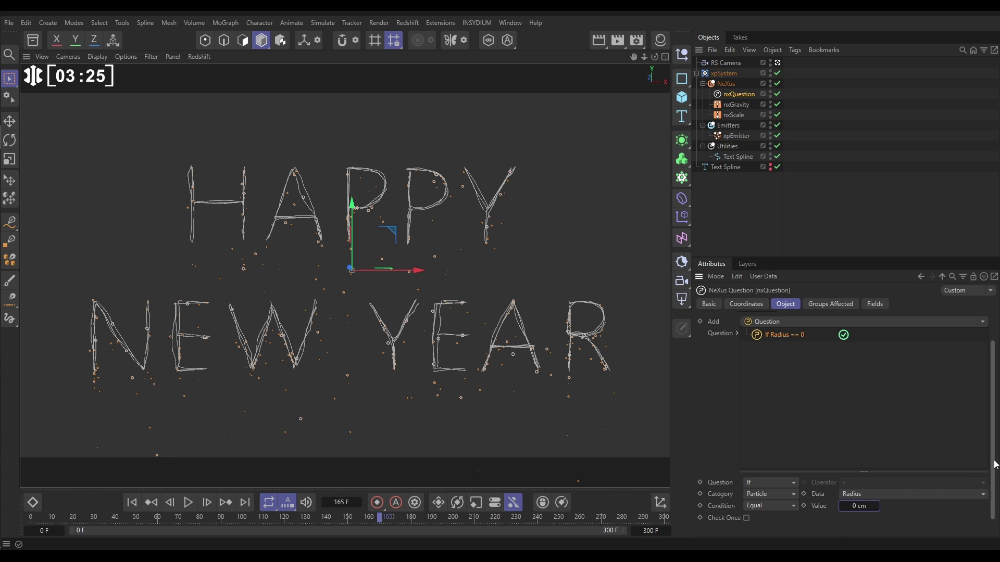
Step: Add a Kill action under the radius condition and preview to frame 168
scroll(992, 463, "up", 2)
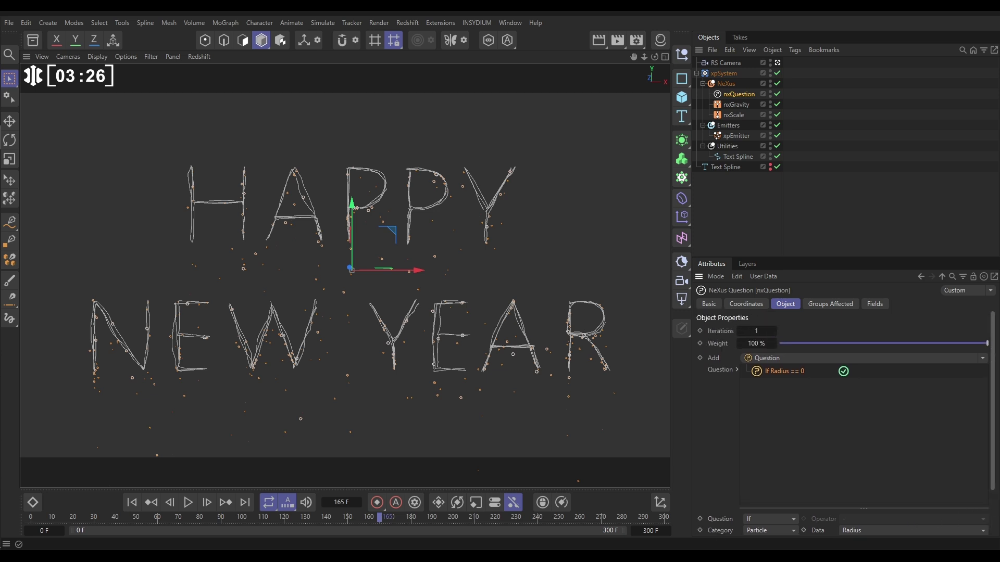
left_click(982, 358)
left_click(958, 384)
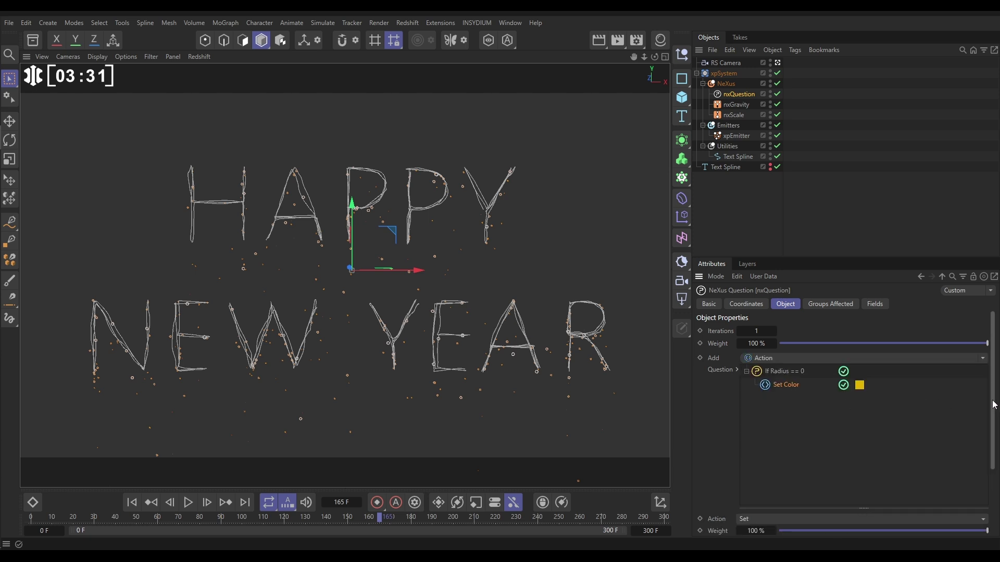
scroll(994, 403, "down", 3)
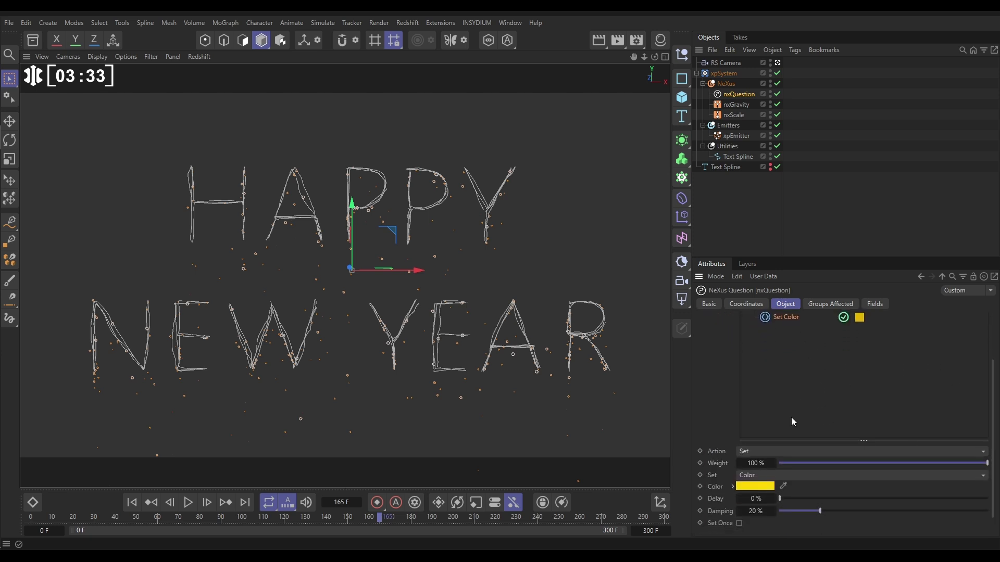
left_click(767, 450)
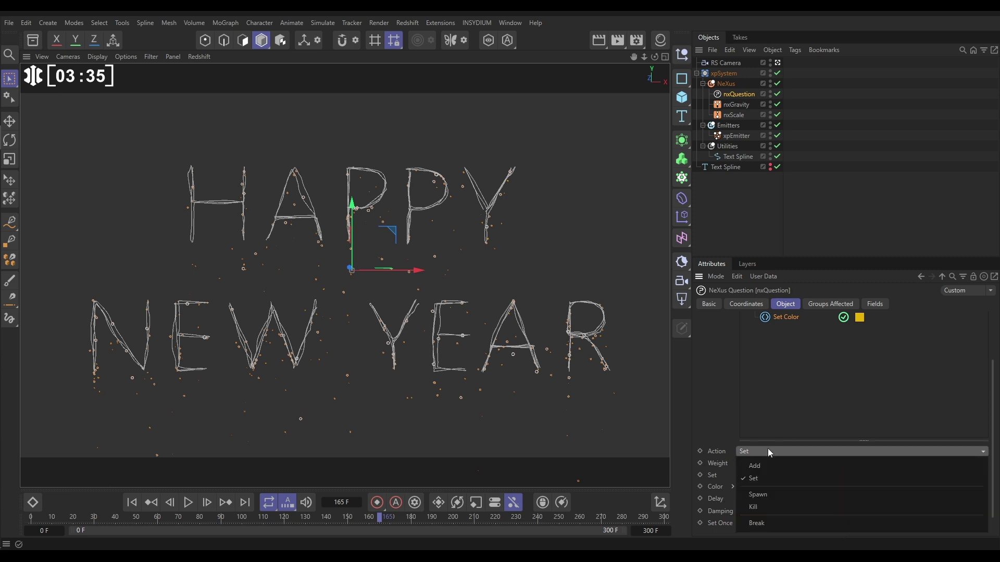
left_click(761, 501)
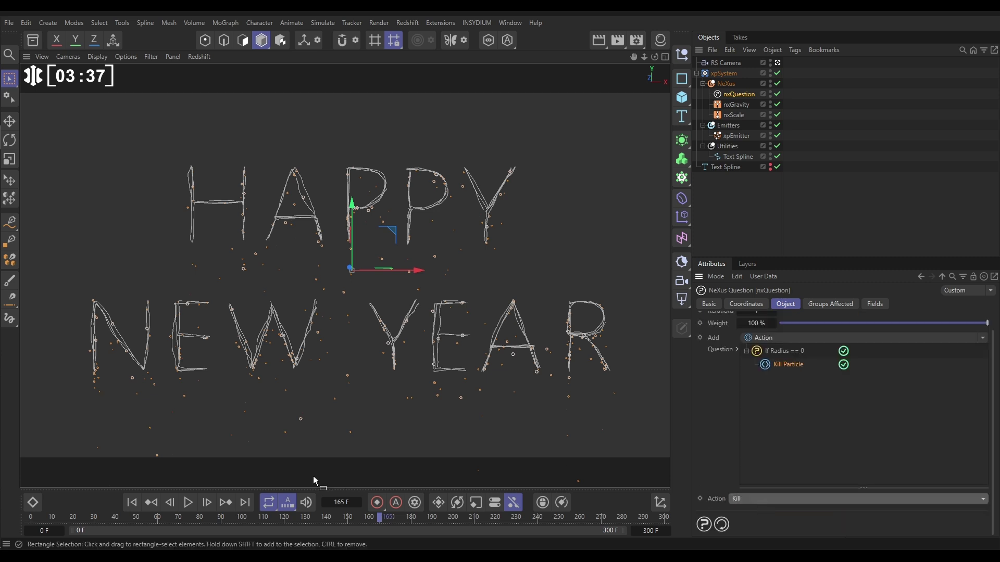
left_click(132, 502)
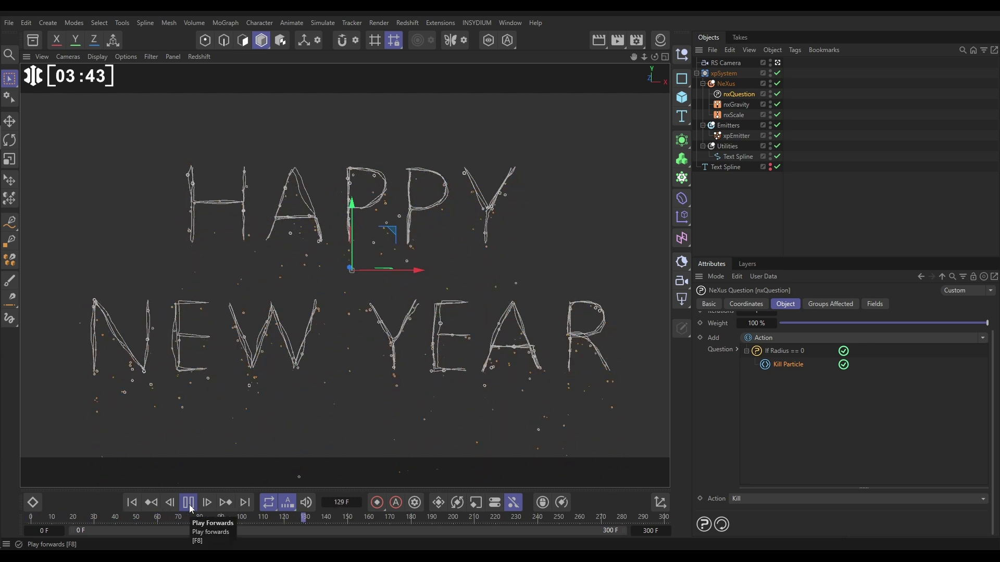
left_click(191, 508)
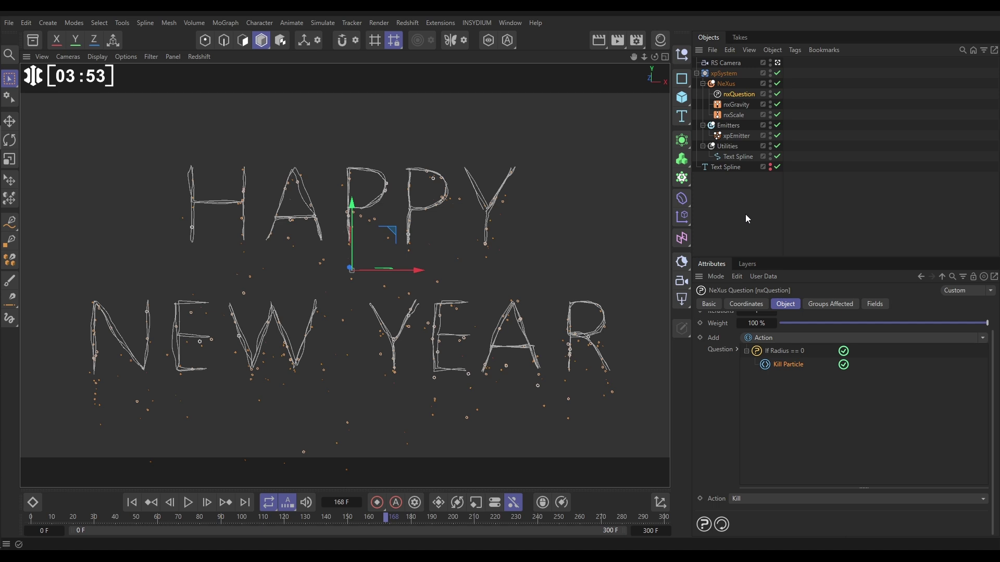
Step: Add an nxSpeed modifier to NeXus and place it below nxScale
left_click(726, 84)
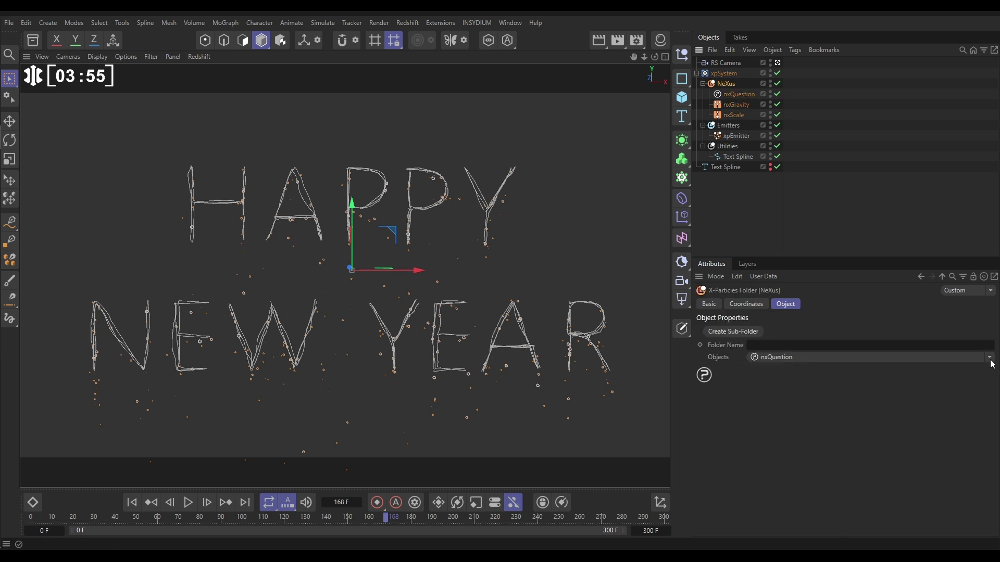
left_click(990, 359)
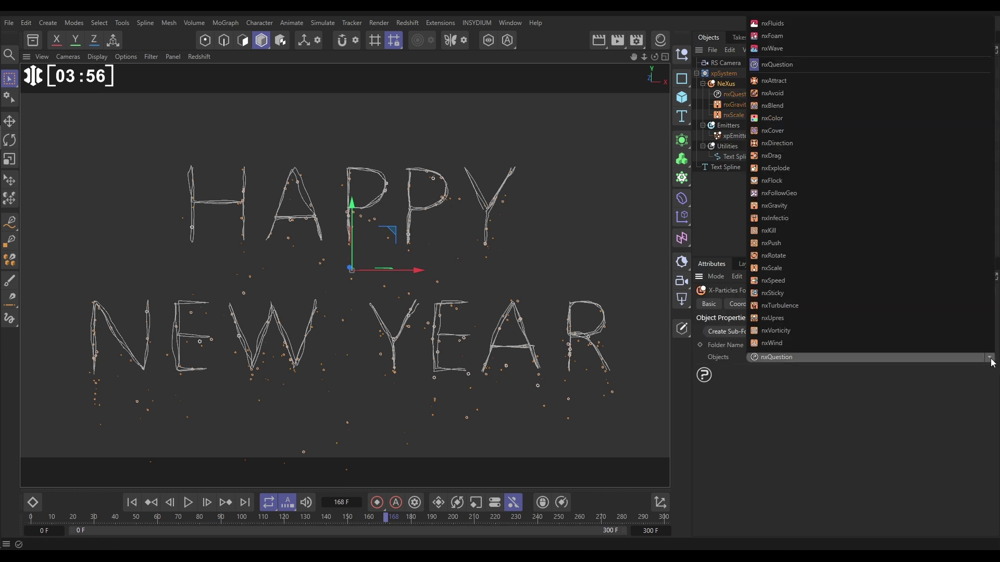
left_click(765, 284)
left_click_drag(734, 94, 734, 130)
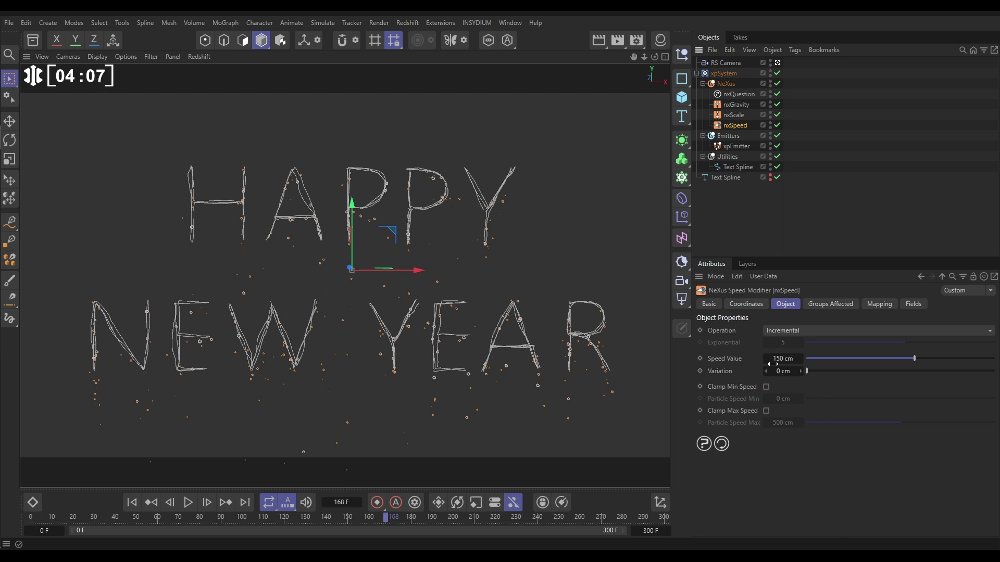
Step: Set nxSpeed's Operation to Acceleration with Exponential 0 and preview the simulation
left_click(780, 333)
left_click(779, 364)
double_click(788, 345)
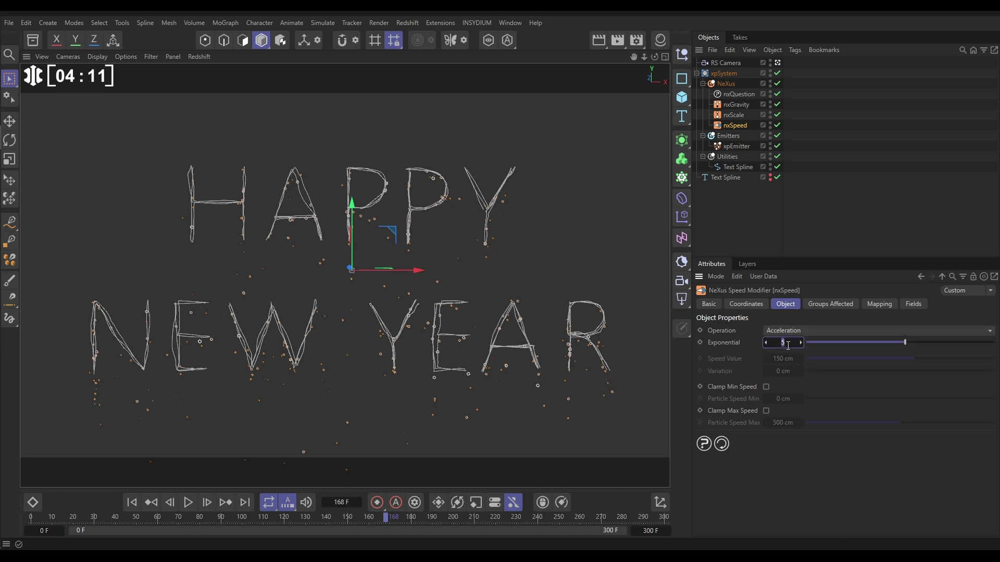
type("0")
key("Return")
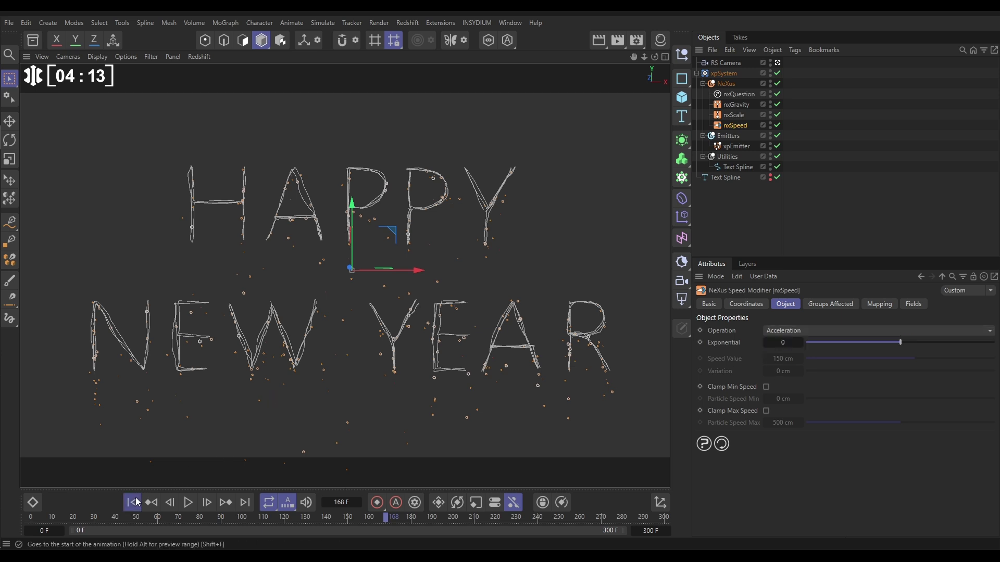
left_click(132, 503)
left_click(188, 503)
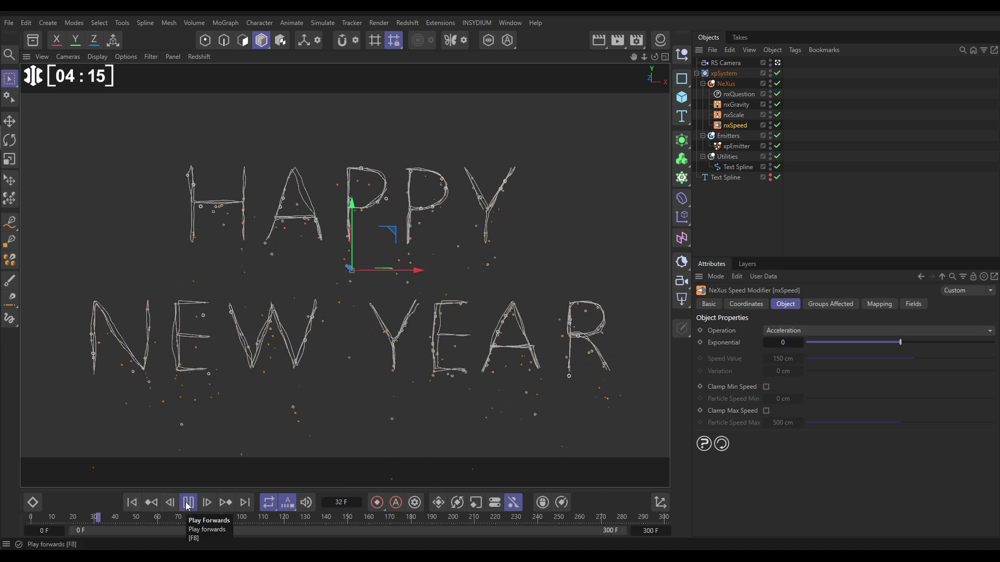
left_click(188, 503)
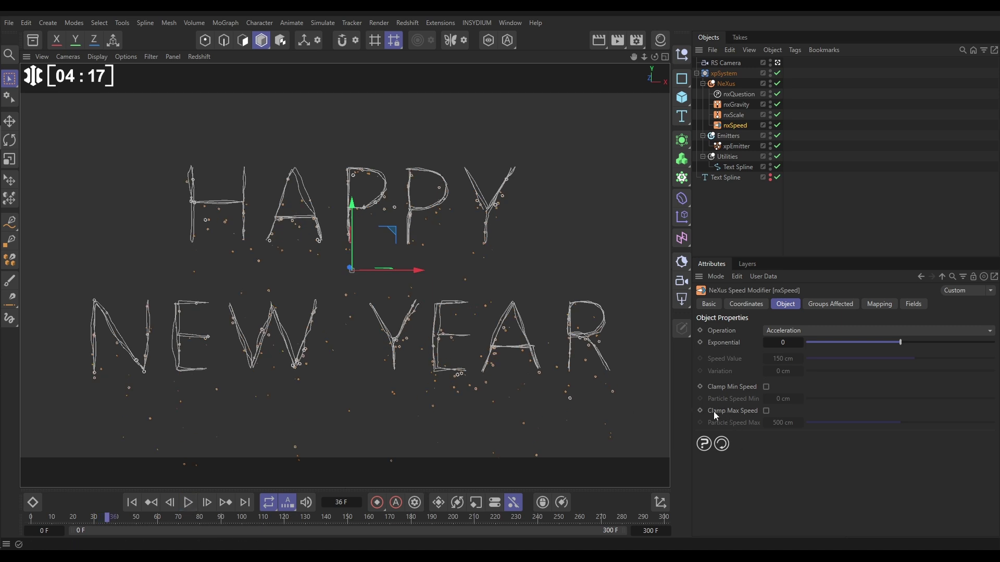
Step: Enable Clamp Max Speed at 400 cm and preview to frame 187
left_click(766, 411)
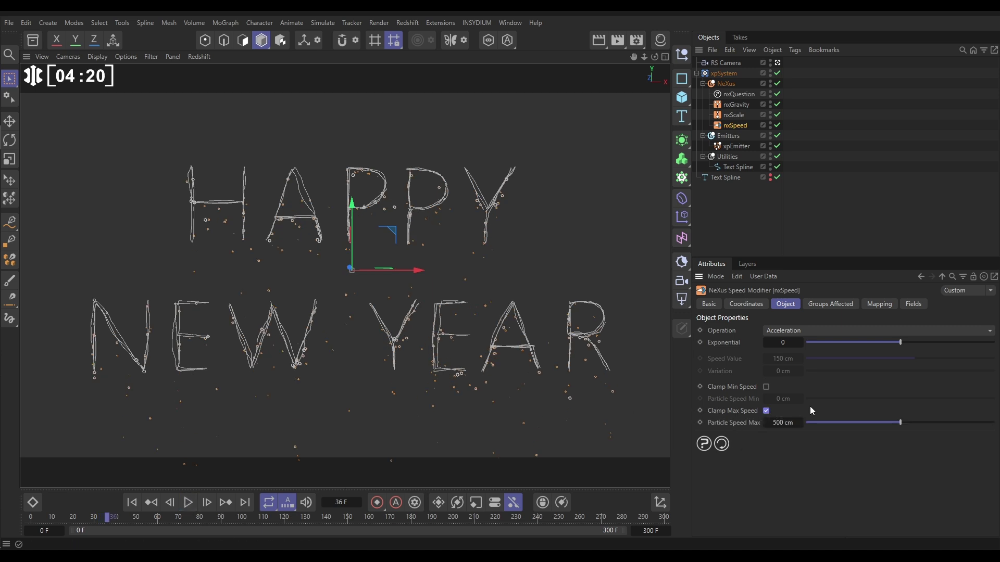
key("Tab")
key("Return")
left_click(781, 422)
type("400")
key("Return")
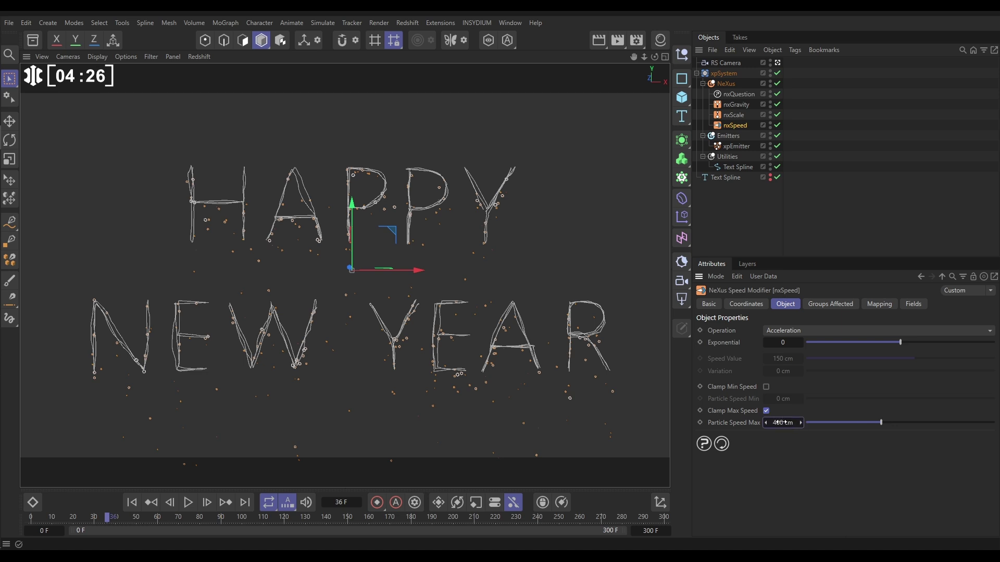
left_click(131, 503)
left_click(189, 508)
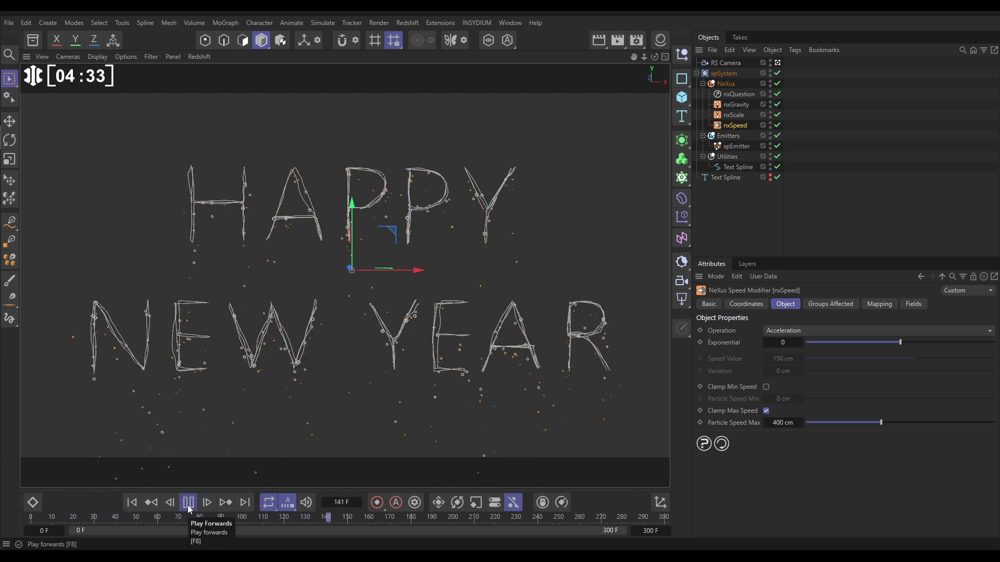
left_click(189, 506)
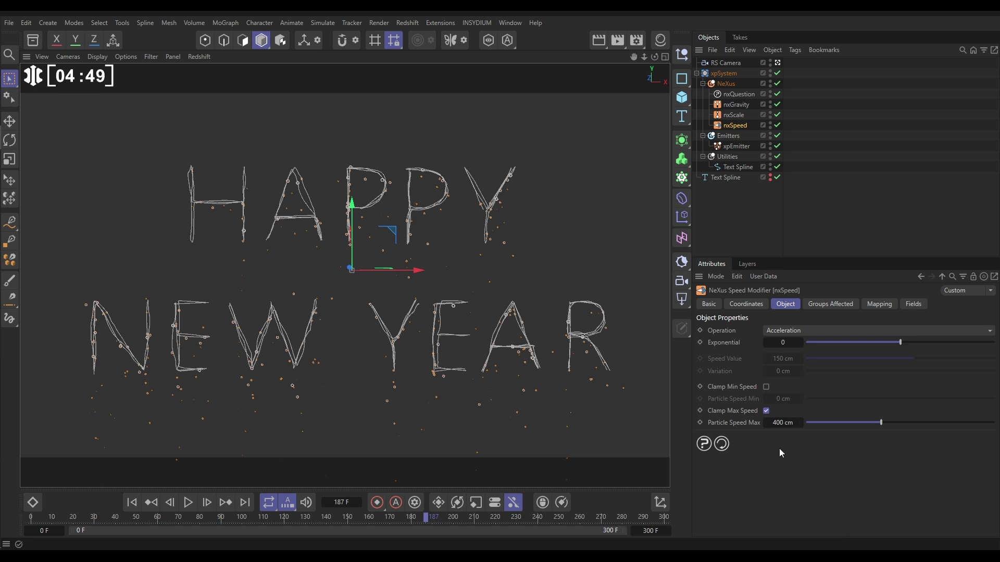
Step: Add a Radius mapping layer to nxSpeed with Range Max 3 cm
left_click(880, 305)
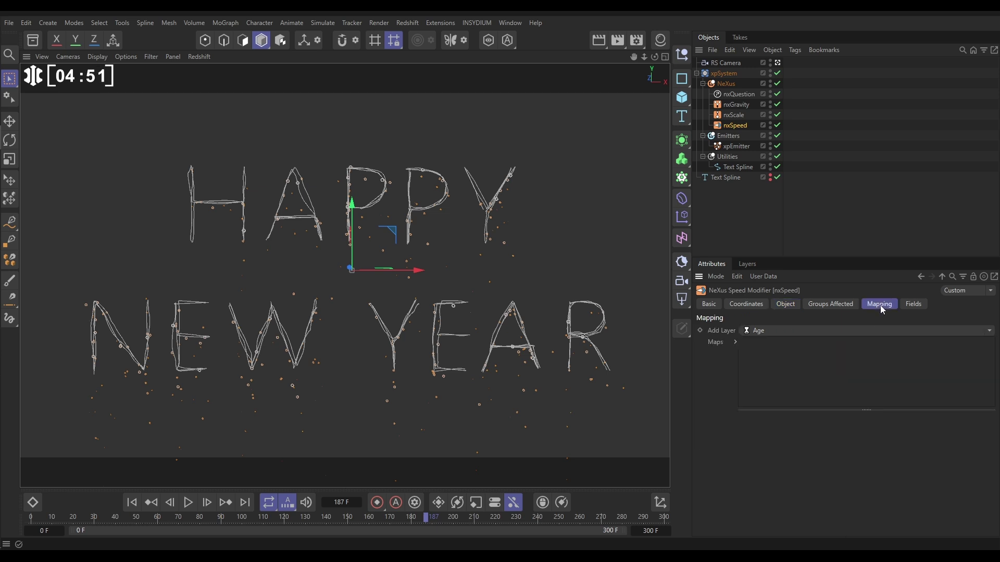
left_click(986, 333)
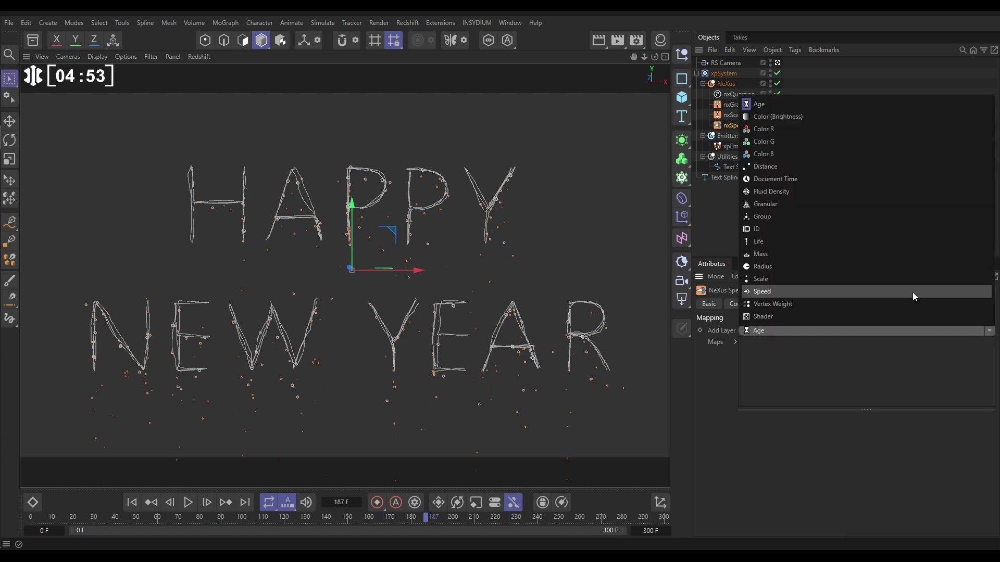
left_click(859, 267)
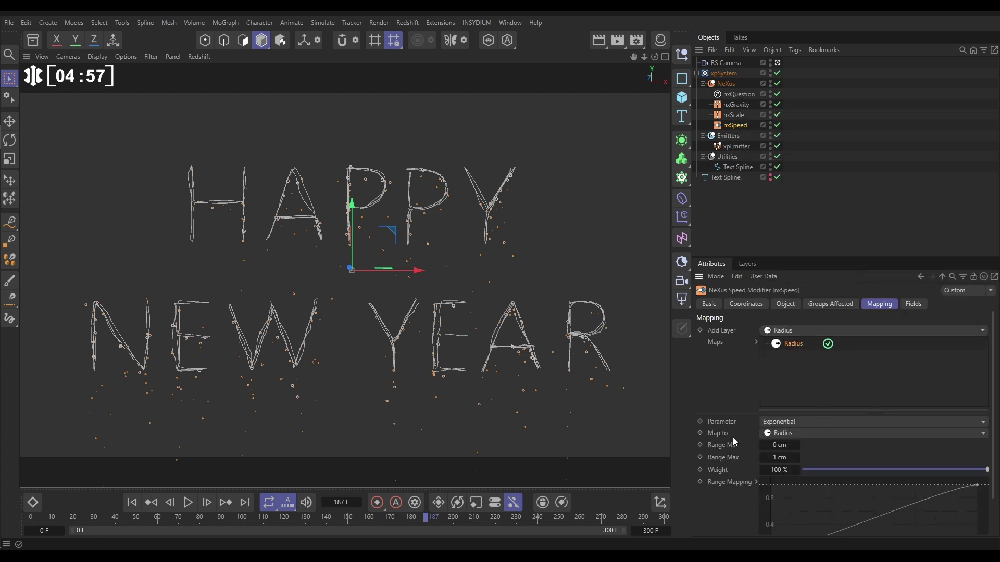
left_click(771, 456)
type("3")
key("Return")
Step: Map radius to Clamp Max Speed and shape the range curve flat then rising steeply
left_click(790, 305)
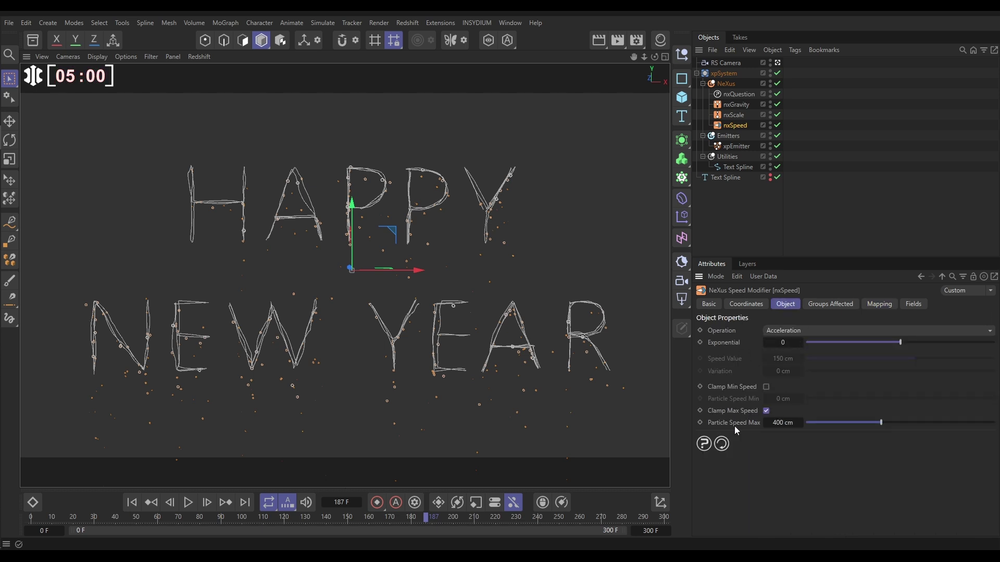
left_click(880, 305)
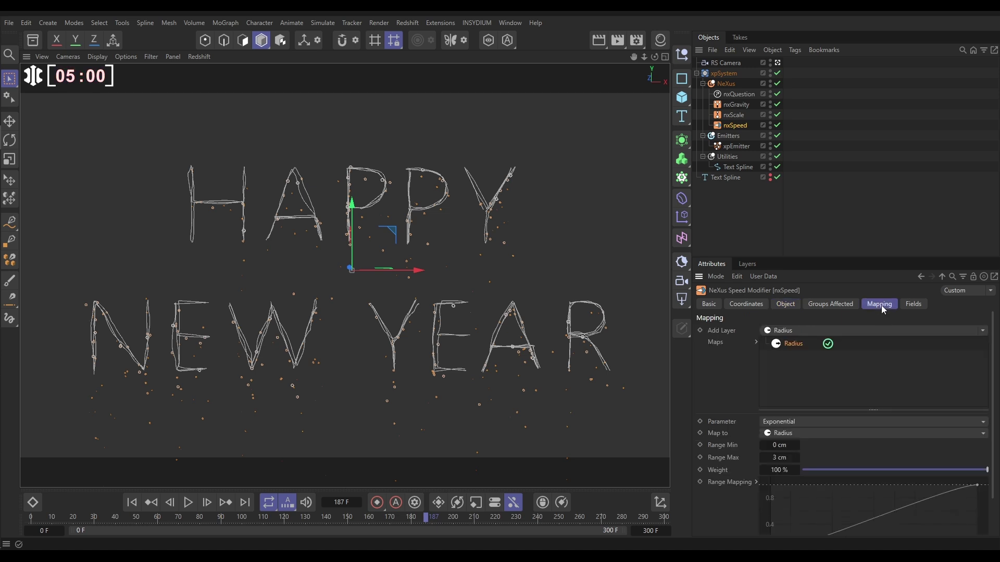
left_click(778, 423)
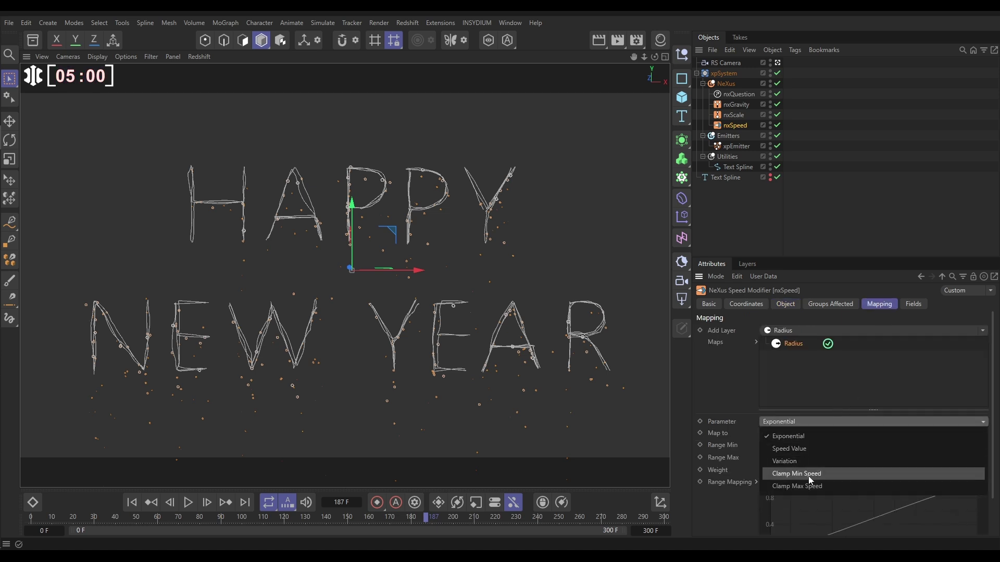
left_click(791, 485)
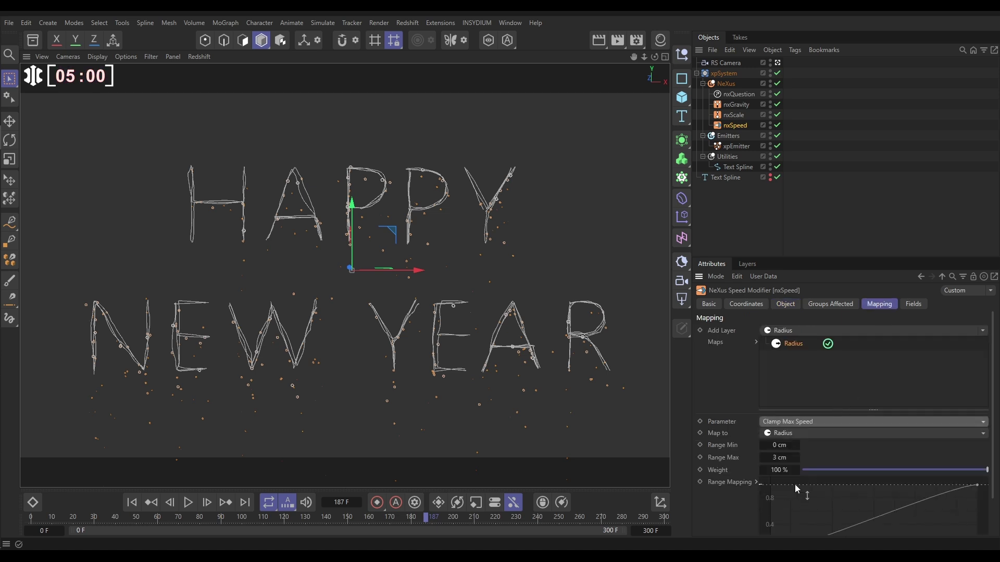
scroll(995, 435, "down", 2)
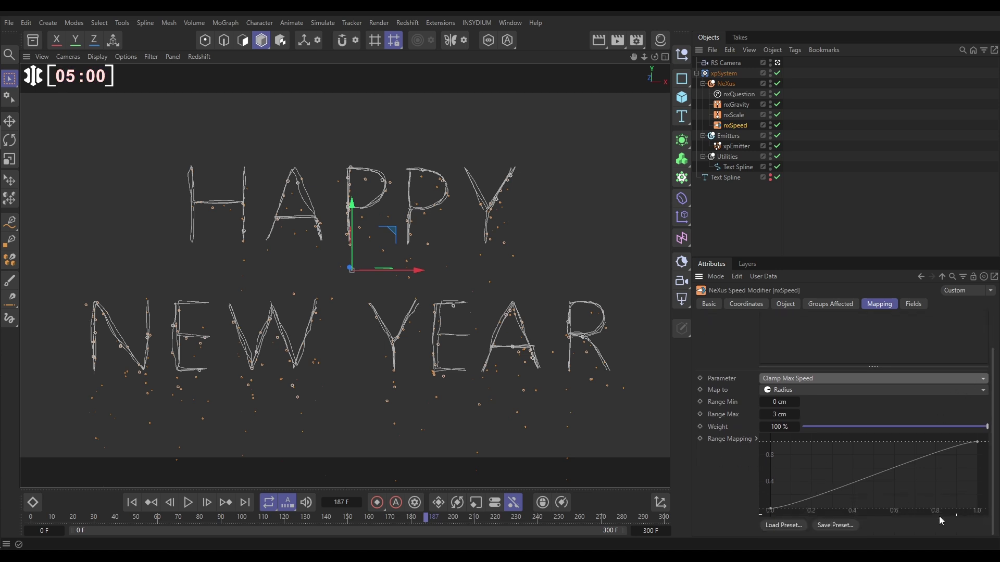
left_click(131, 502)
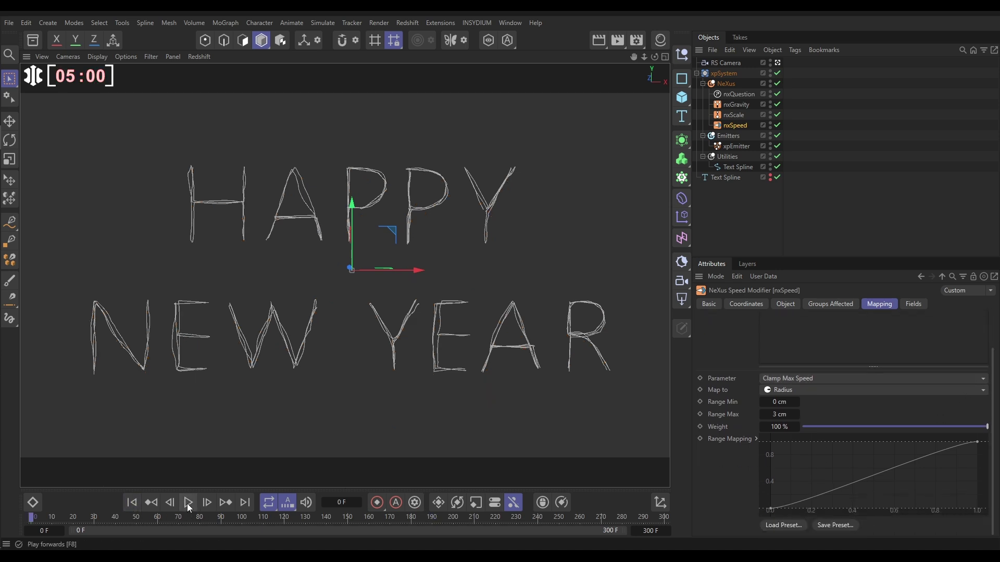
left_click(188, 503)
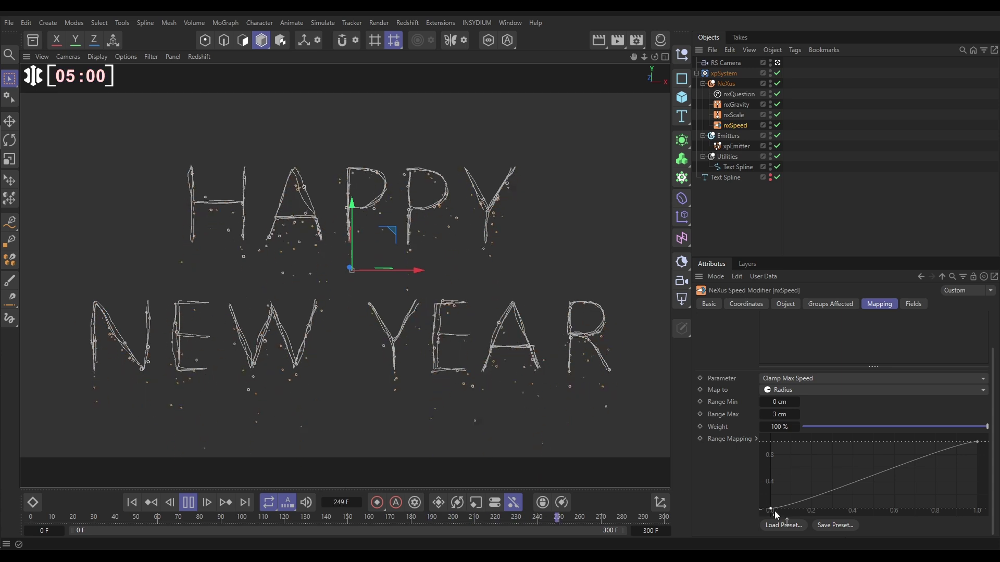
left_click_drag(773, 505, 940, 501)
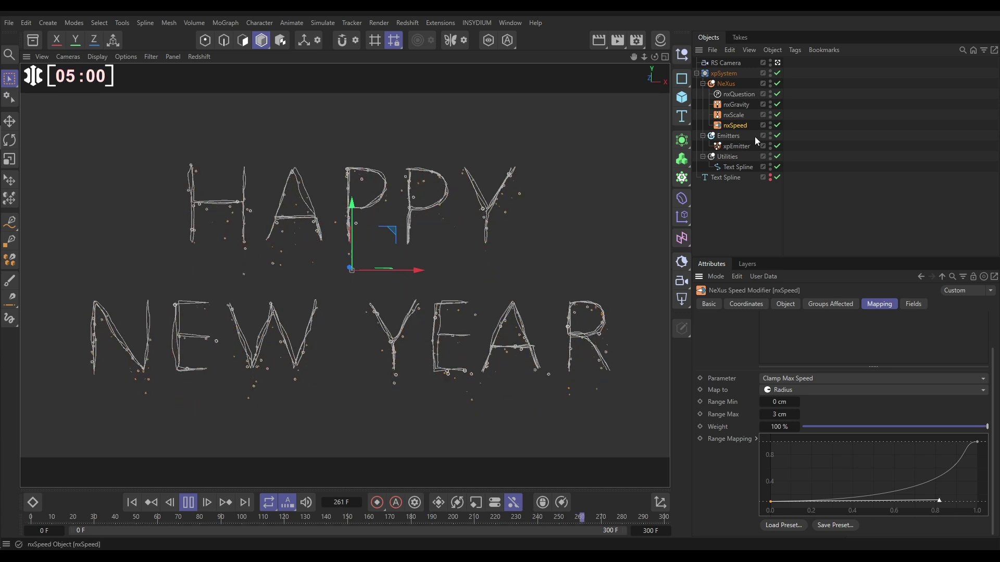
Step: Raise xpEmitter's Birthrate to 50000 and replay the simulation up to frame 234
left_click(746, 147)
left_click(816, 305)
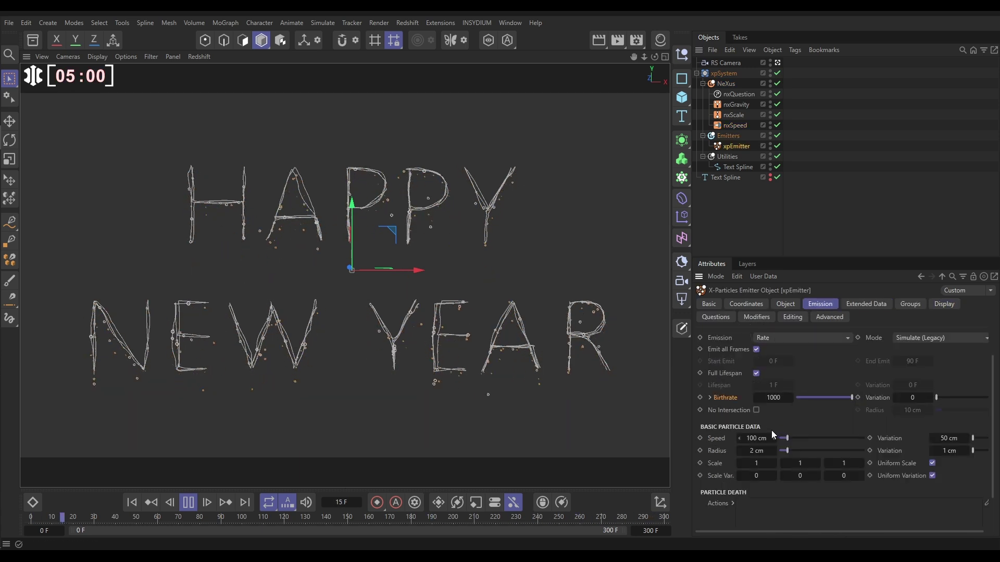
double_click(775, 398)
type("50000")
key("Return")
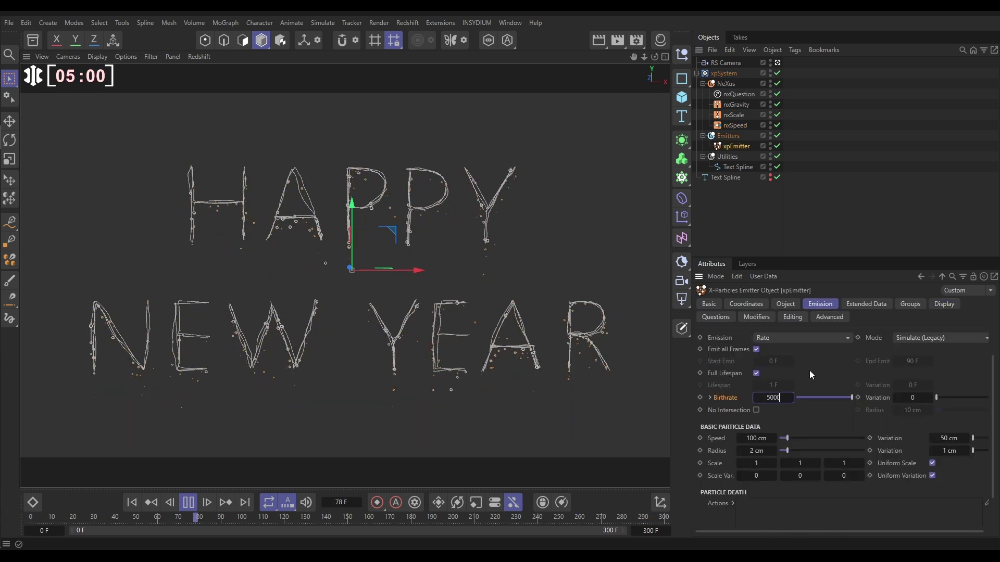
left_click(132, 502)
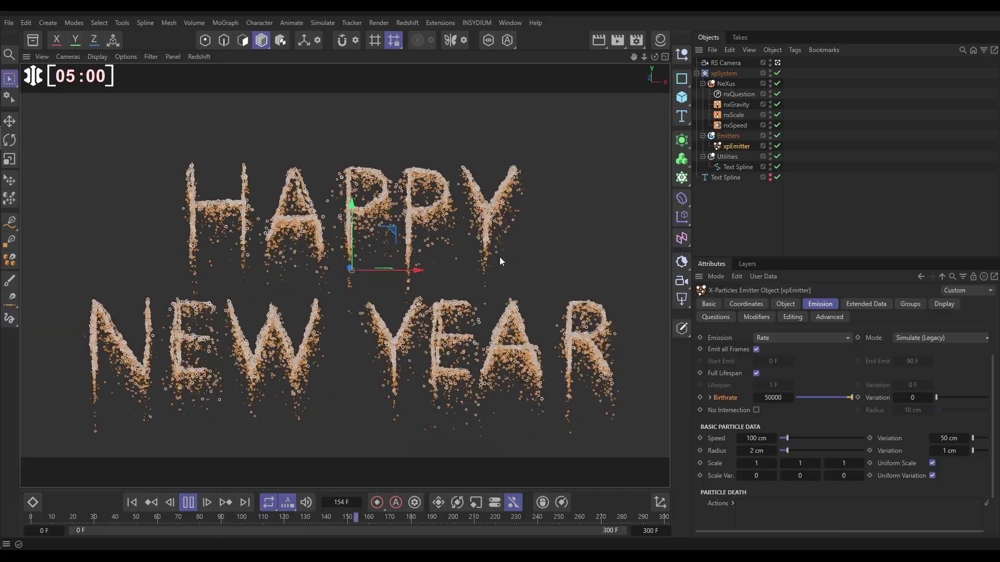
left_click(185, 508)
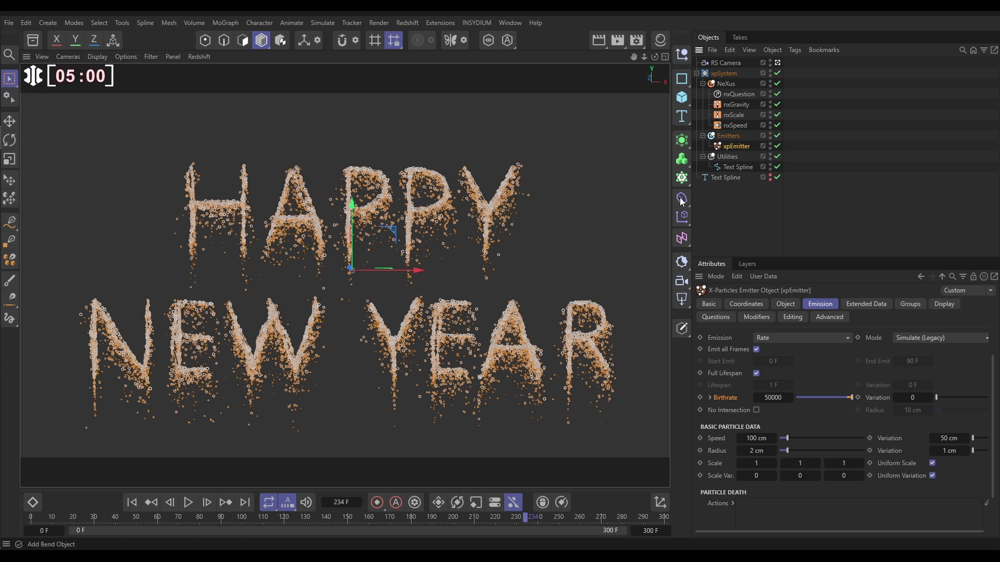
Step: Set xpEmitter's Editor Display to Lines and replay the preview up to frame 108
left_click(945, 303)
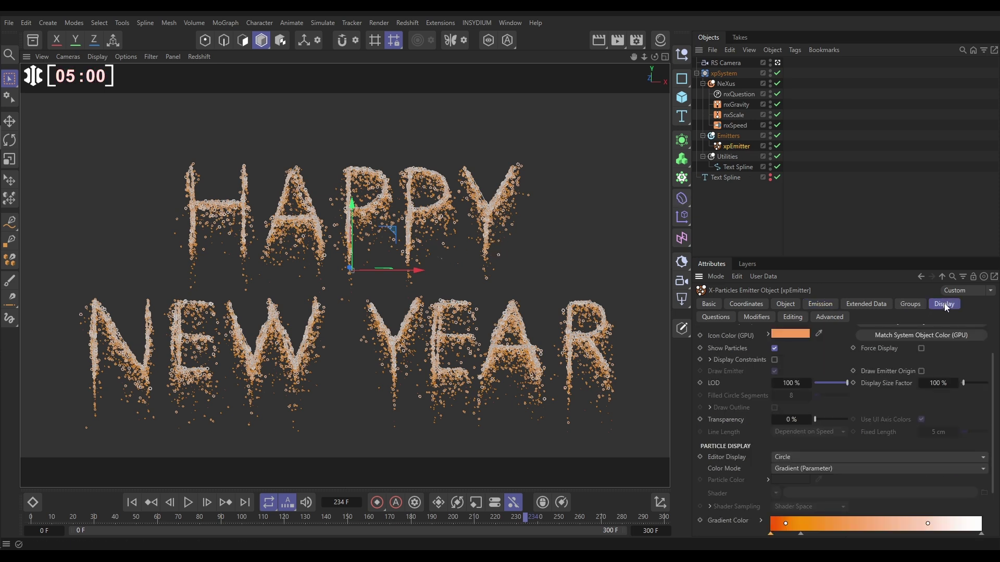
left_click(784, 457)
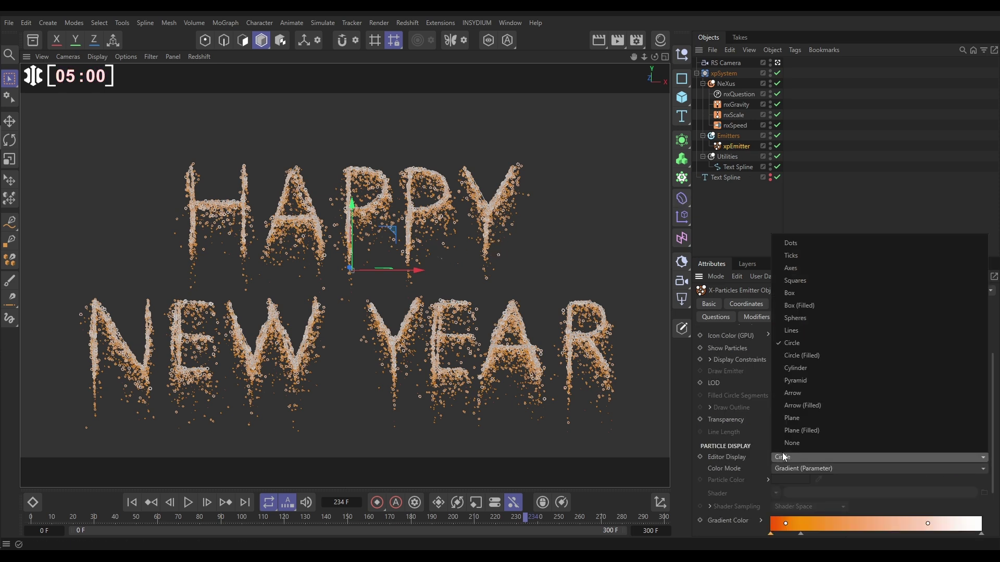
left_click(791, 334)
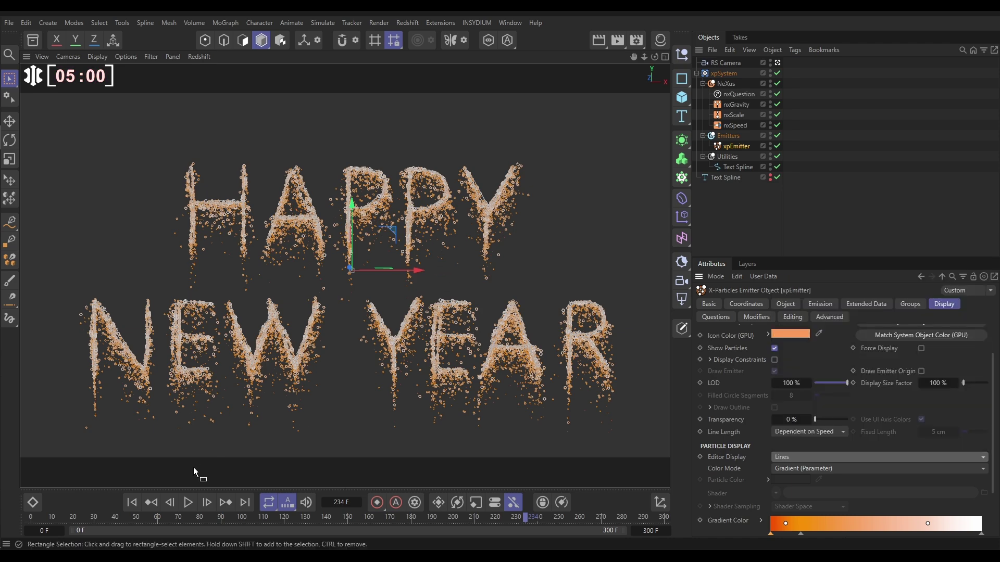
left_click(131, 502)
left_click(188, 502)
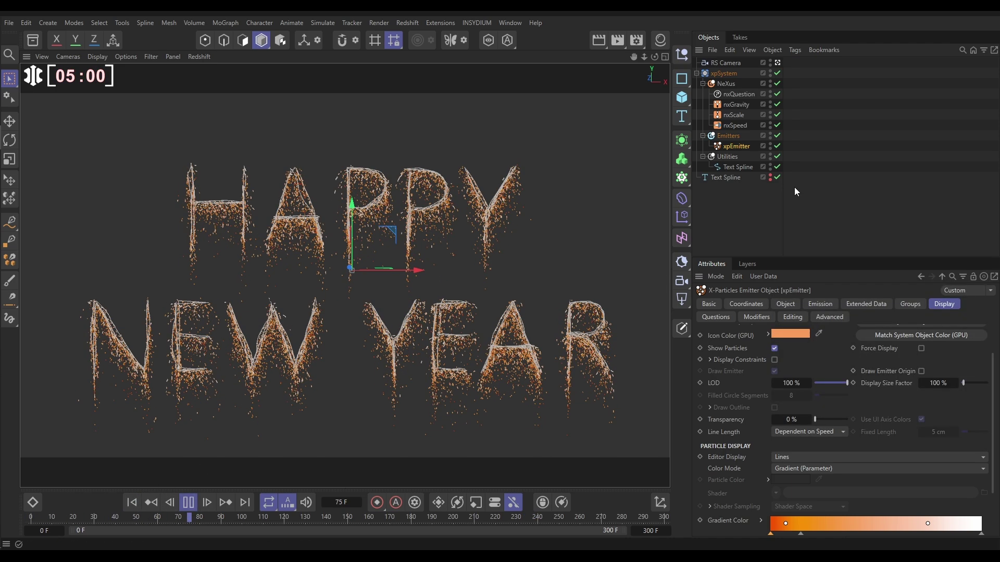
left_click(188, 502)
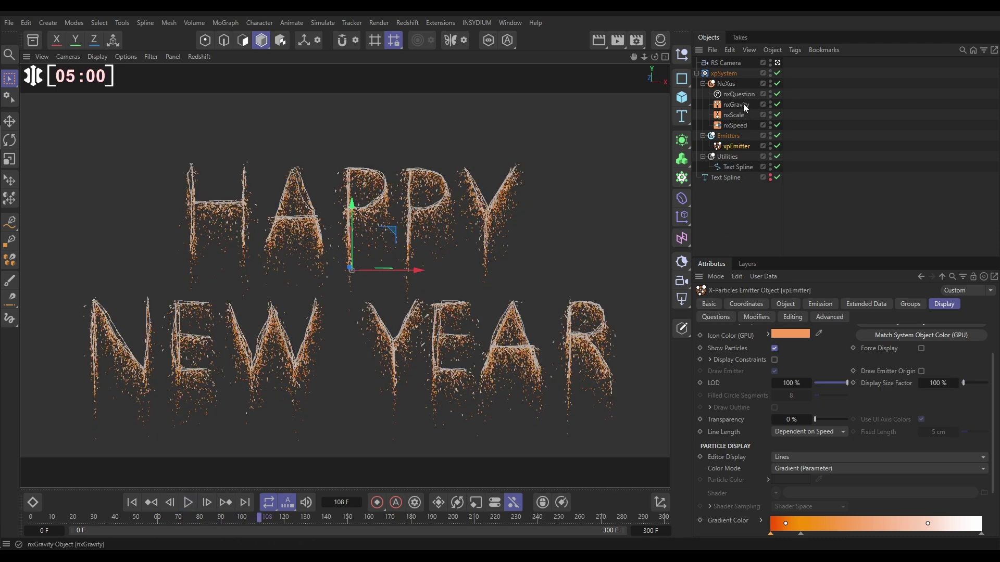
Step: Add an nxTurbulence modifier to NeXus and place it between nxScale and nxSpeed
left_click(733, 85)
left_click(990, 358)
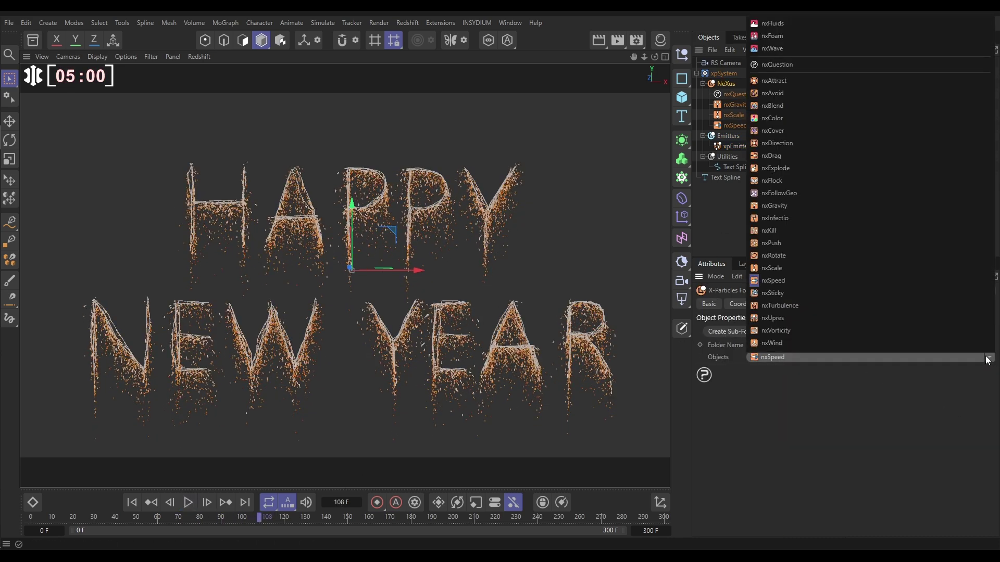
left_click(820, 305)
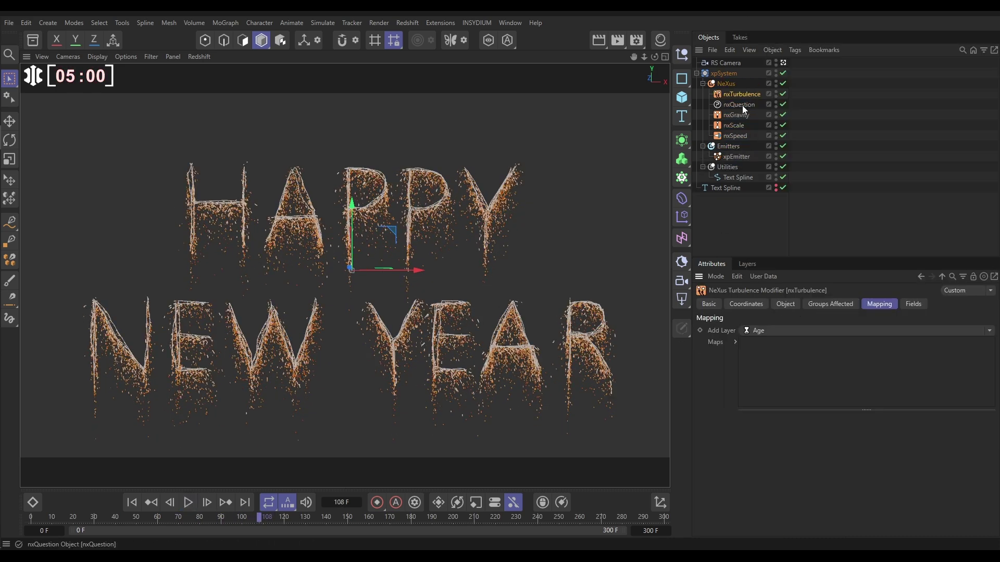
left_click_drag(735, 95, 735, 129)
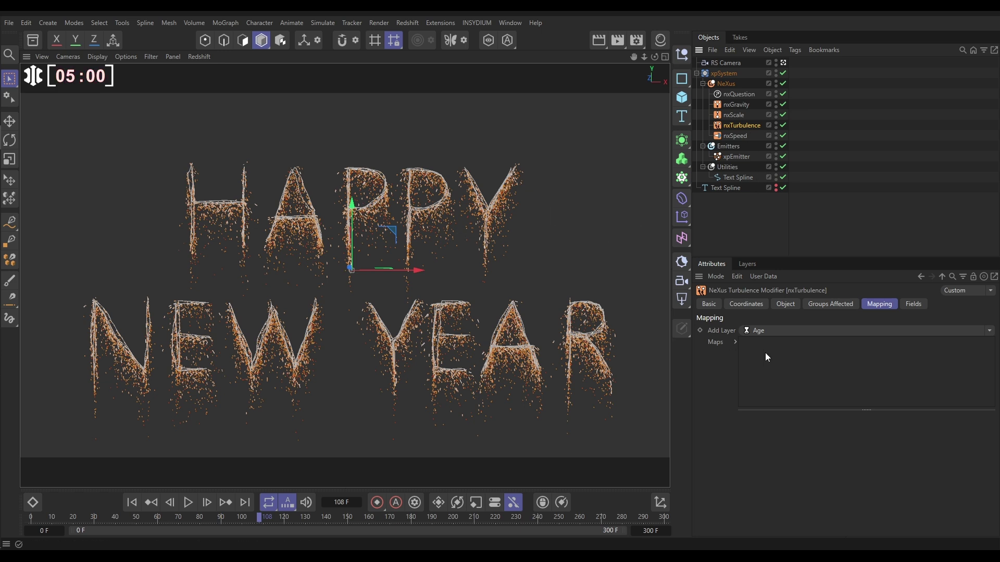
Step: Give nxTurbulence VoroNoise, Strength 93, Persistence 17% and 16 Octaves, then replay
left_click(786, 305)
left_click(767, 330)
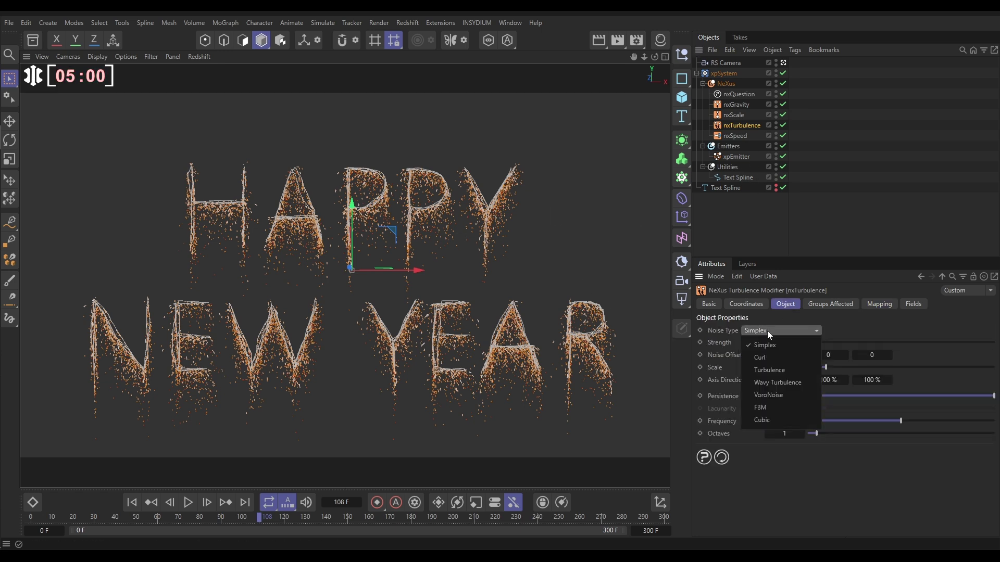
left_click(764, 395)
left_click_drag(806, 348, 870, 346)
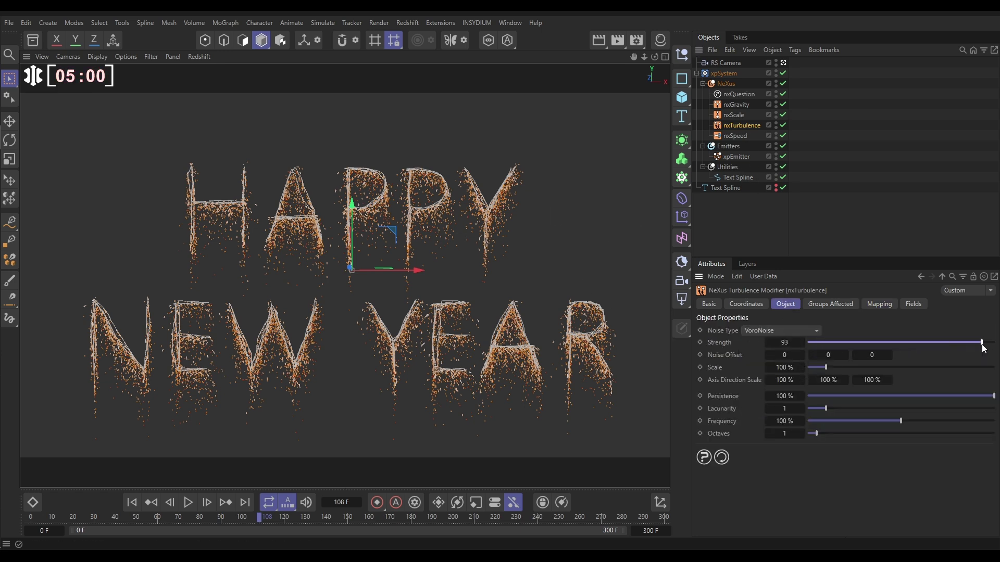
left_click(874, 396)
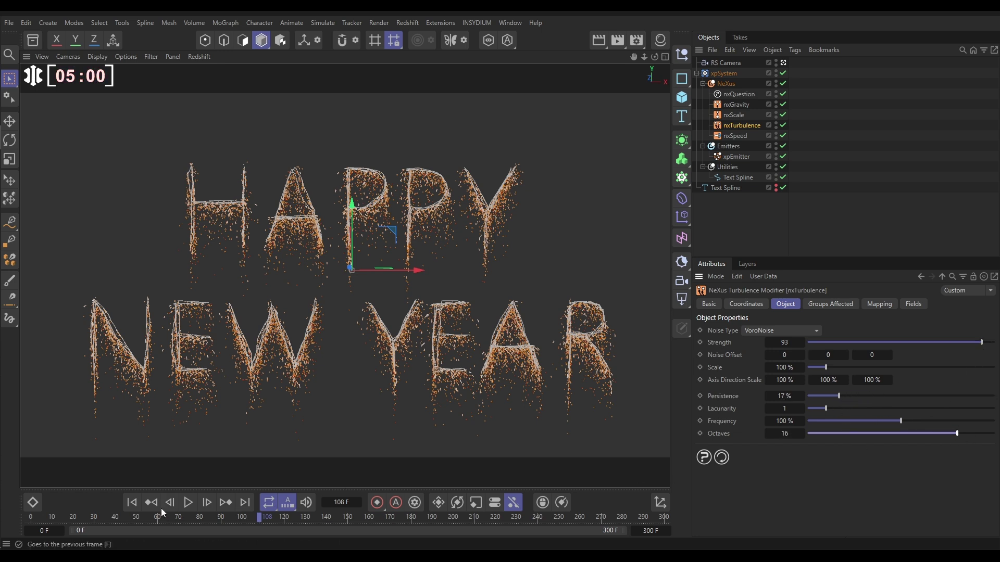
left_click(131, 503)
left_click(188, 502)
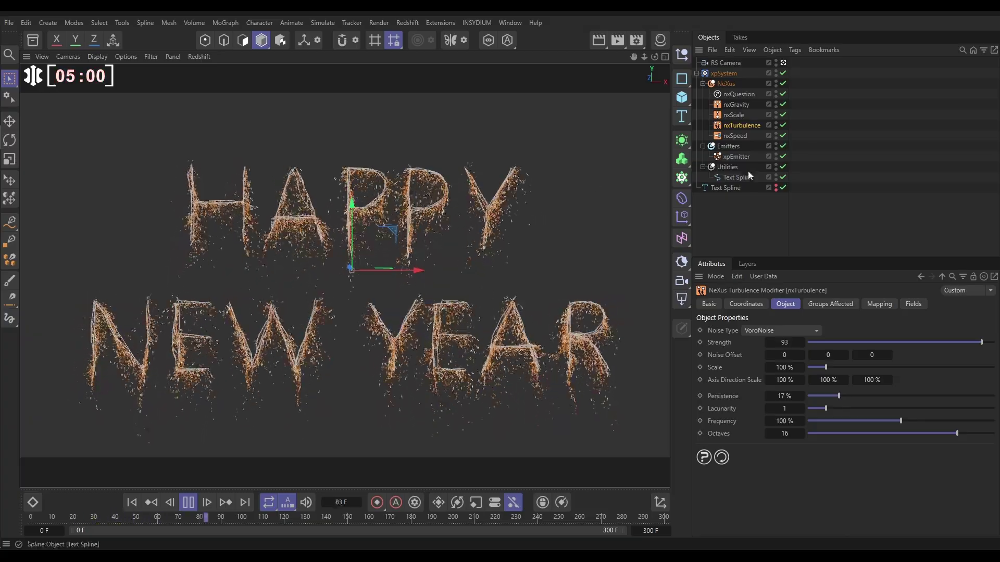
Step: Set nxSpeed's Particle Speed Max to 500 cm
left_click(735, 135)
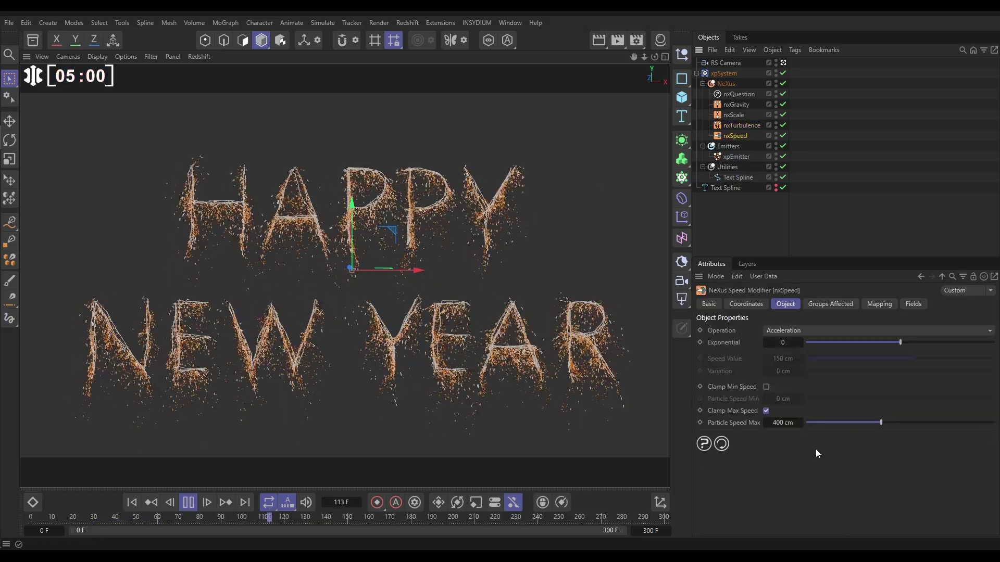
double_click(781, 423)
type("500")
key("Return")
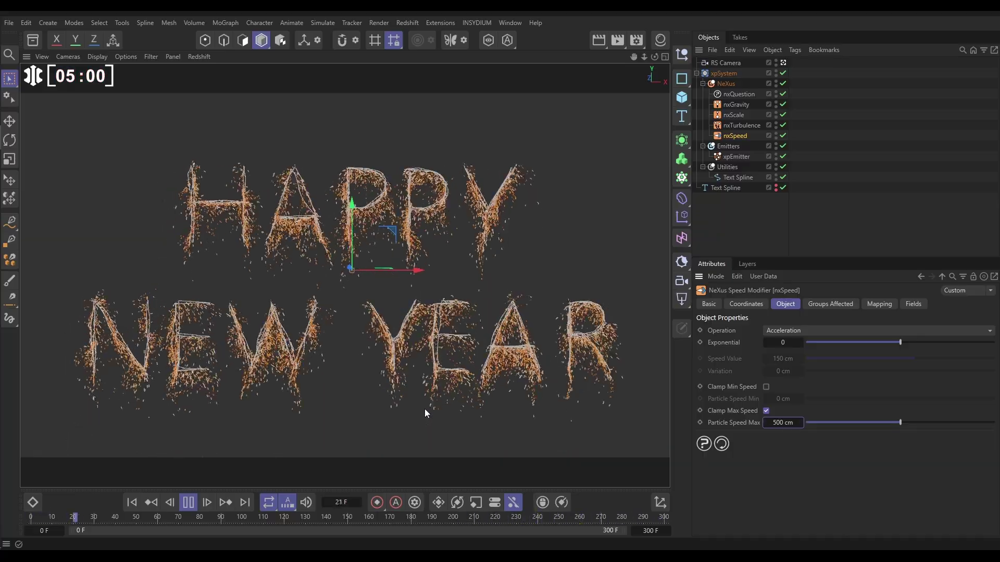
left_click(188, 502)
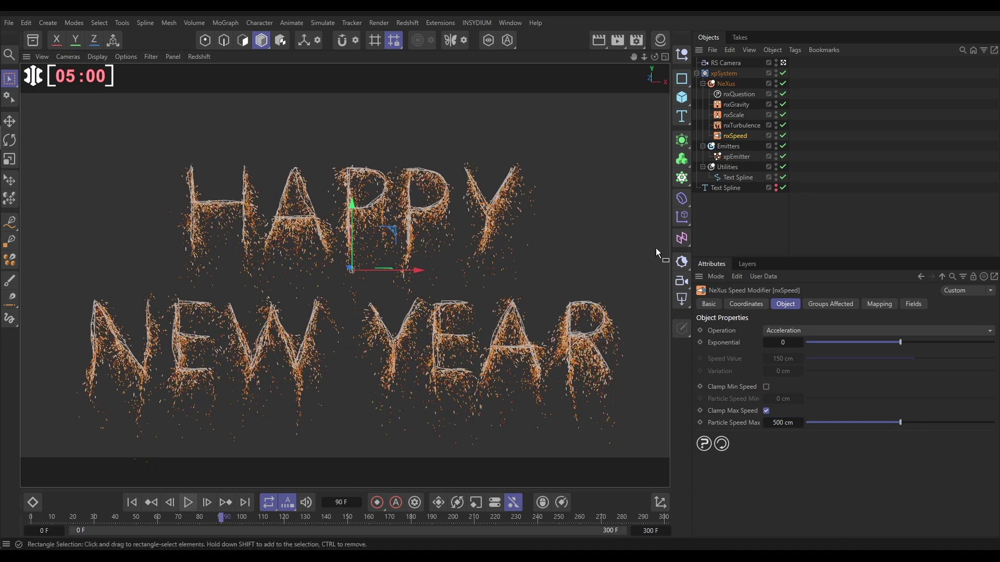
Step: Raise xpEmitter's Birthrate to 150000 and replay to preview the denser particles
left_click(739, 157)
left_click(833, 305)
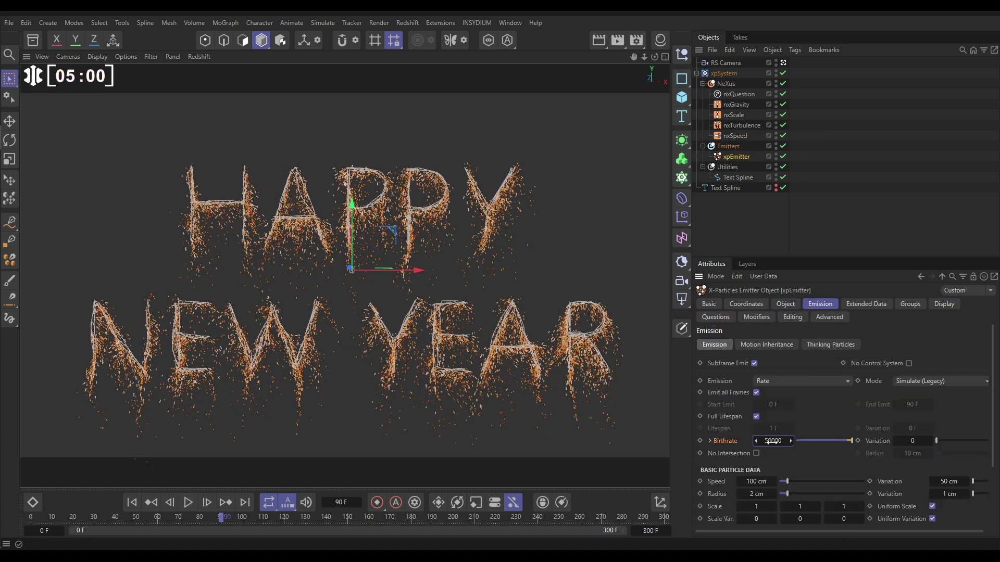
type("150000")
key("Return")
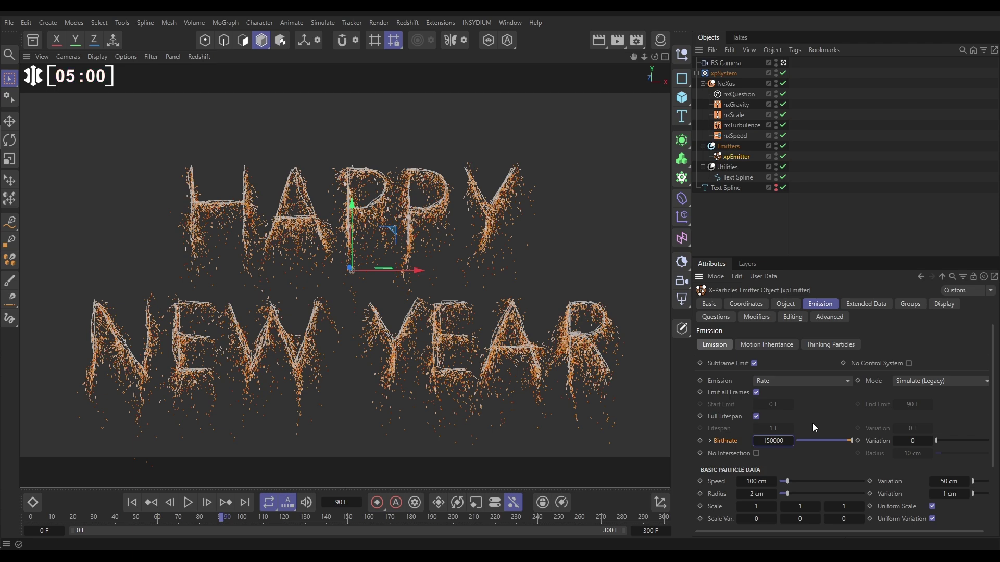
left_click(135, 503)
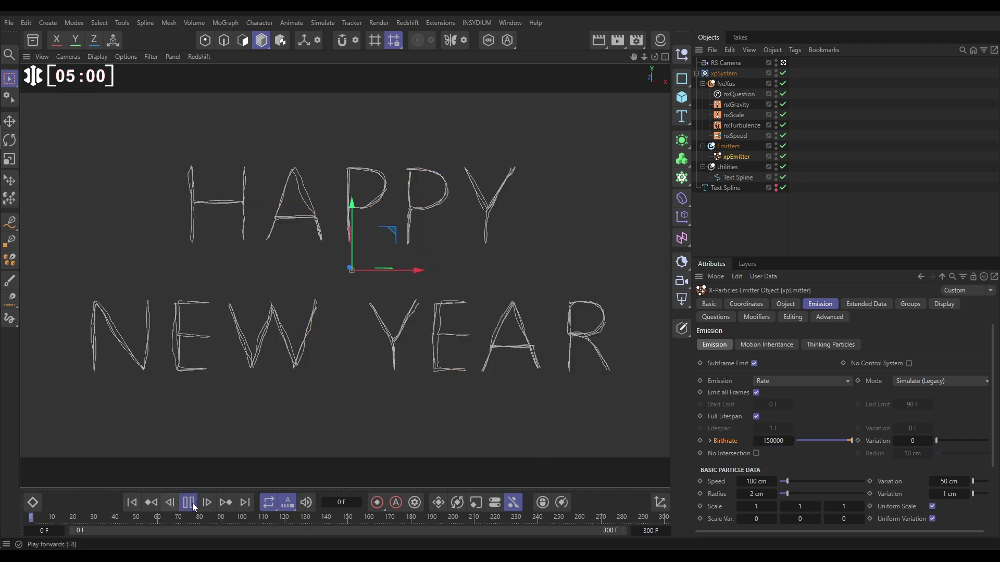
left_click(190, 504)
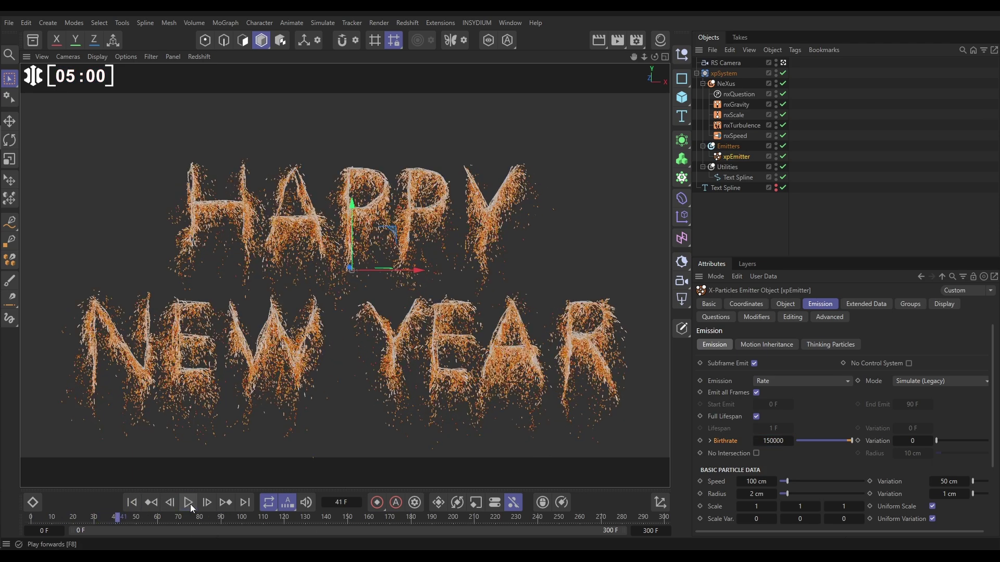
left_click(132, 502)
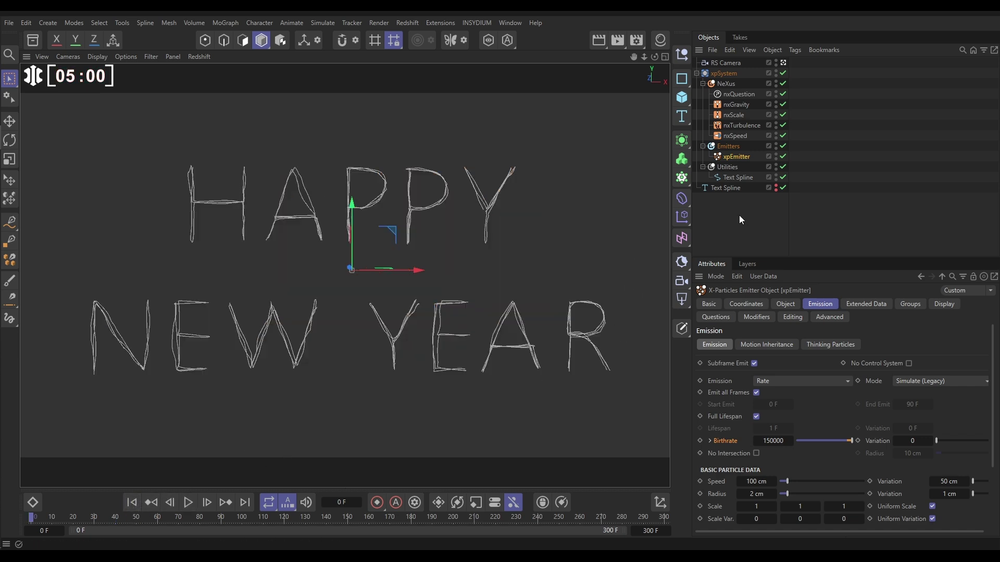
Step: Disable xpEmitter and add an xpSplineGrowth utility under the Text Spline
left_click(783, 156)
left_click(727, 167)
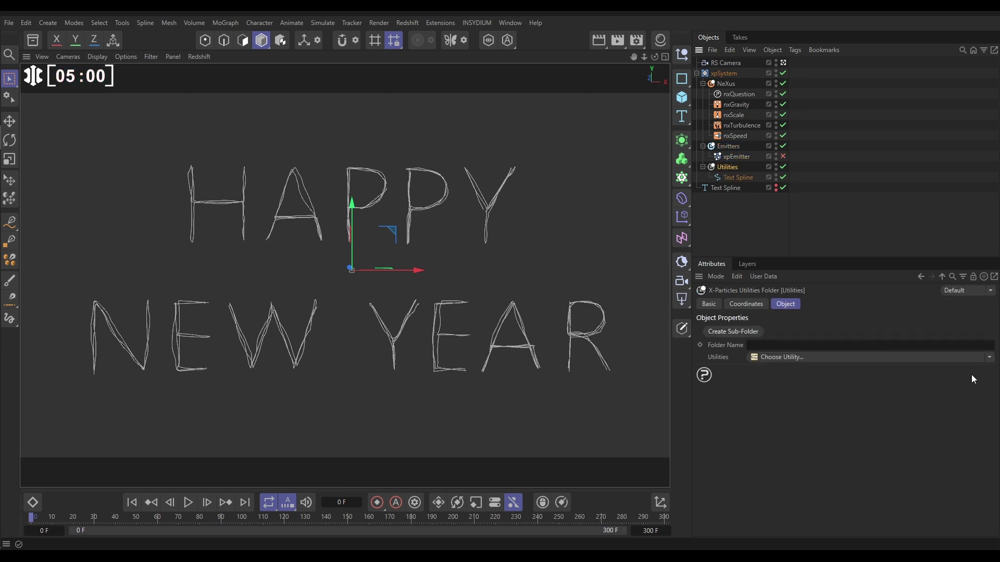
left_click(988, 359)
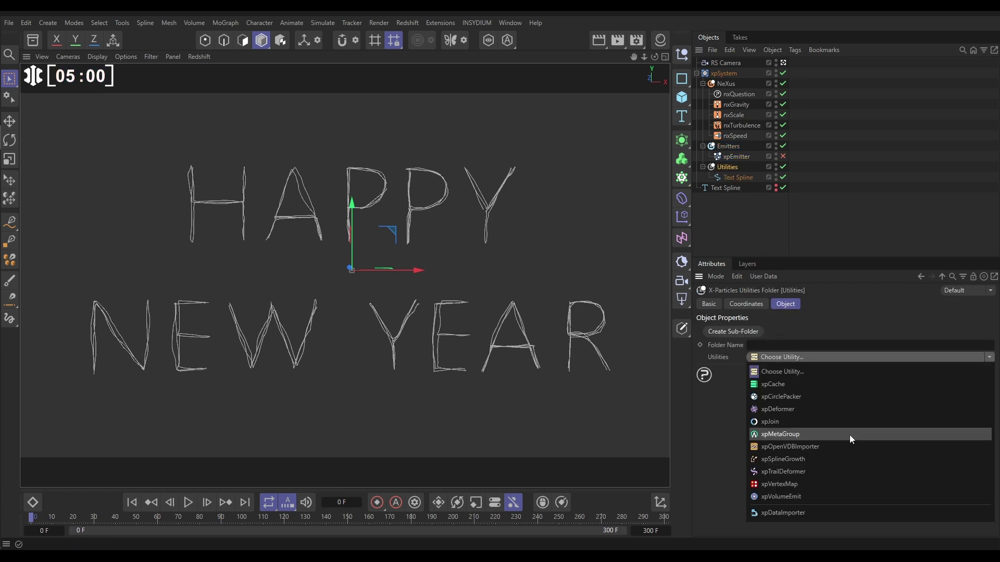
left_click(802, 456)
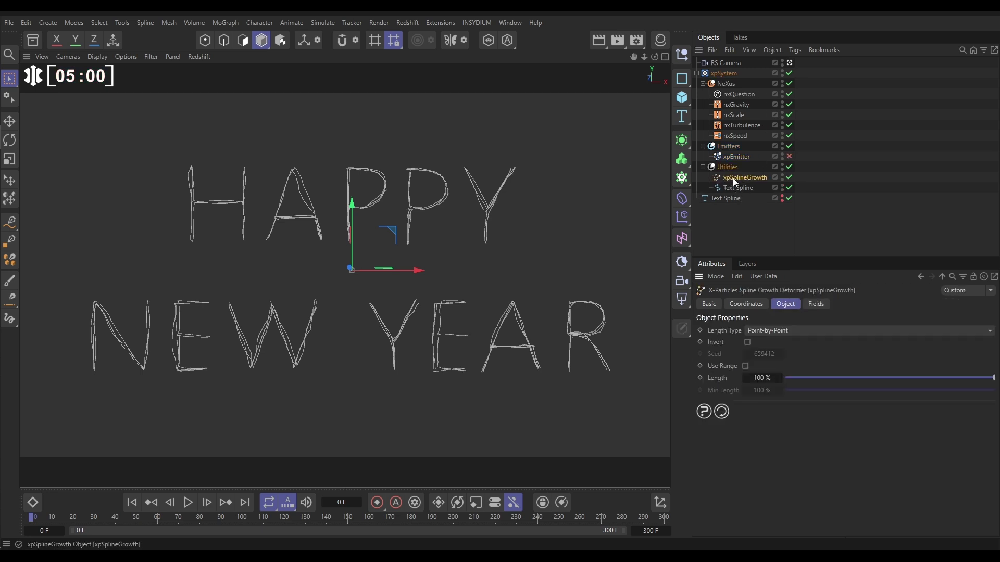
left_click_drag(732, 177, 739, 197)
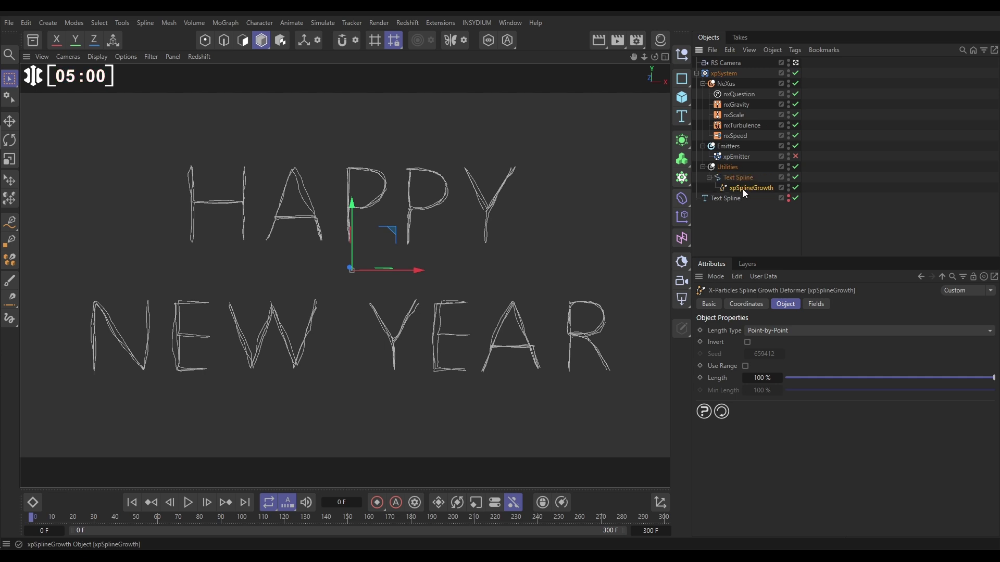
Step: Keyframe xpSplineGrowth Length: 0% at frame 0, 100% at 59 and 99, 0% at 162
left_click_drag(974, 379, 727, 386)
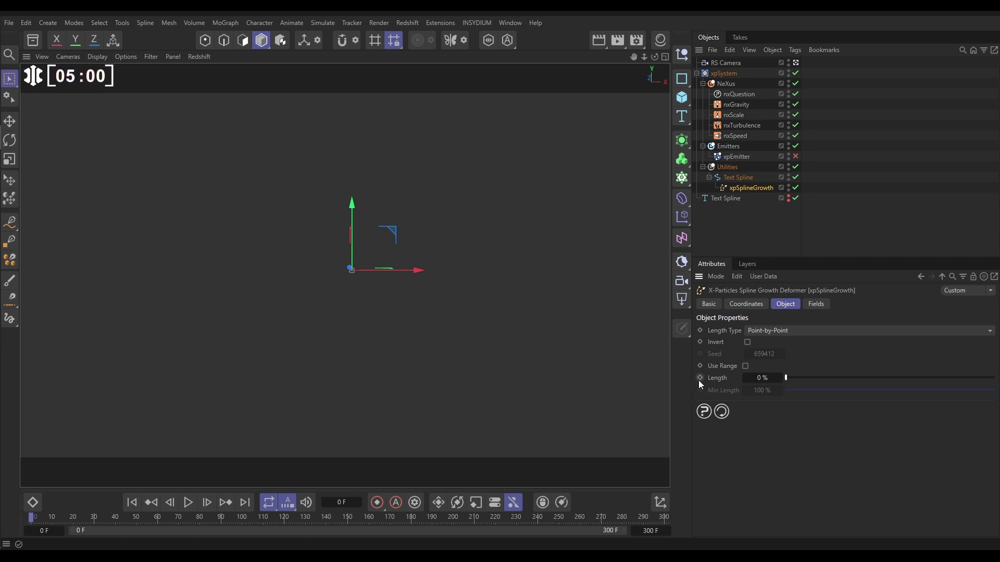
left_click(157, 517)
left_click_drag(798, 382, 994, 377)
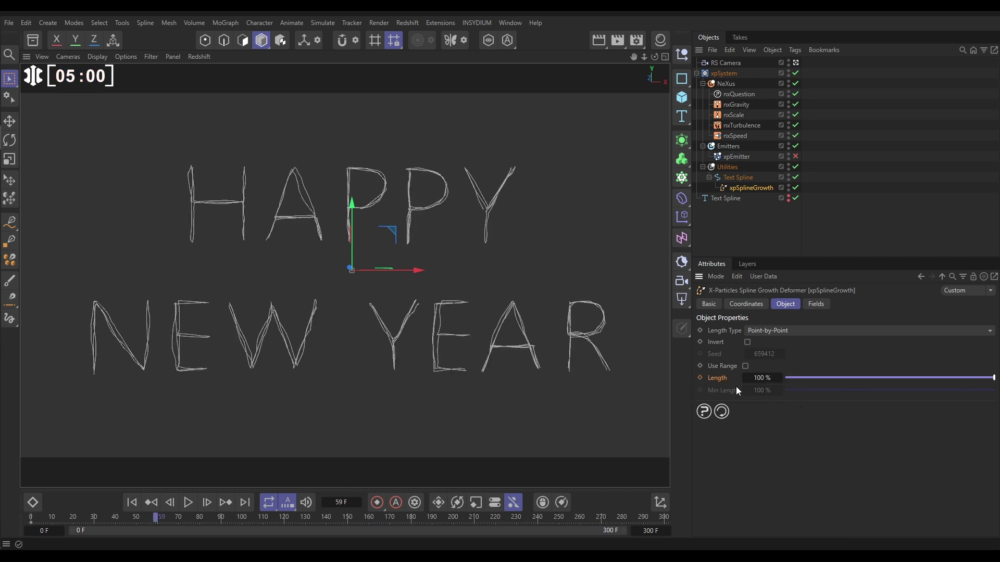
left_click(700, 379)
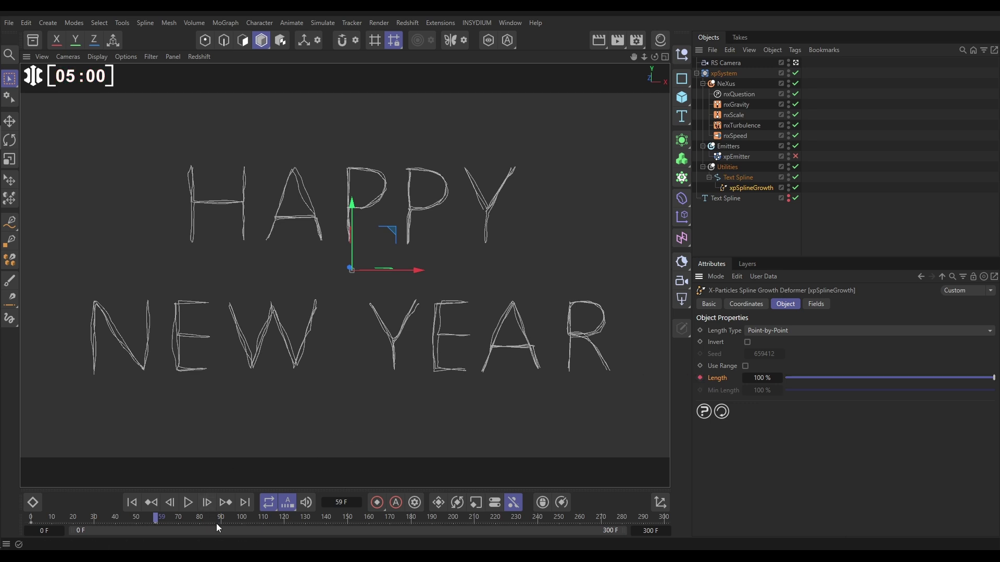
left_click(239, 517)
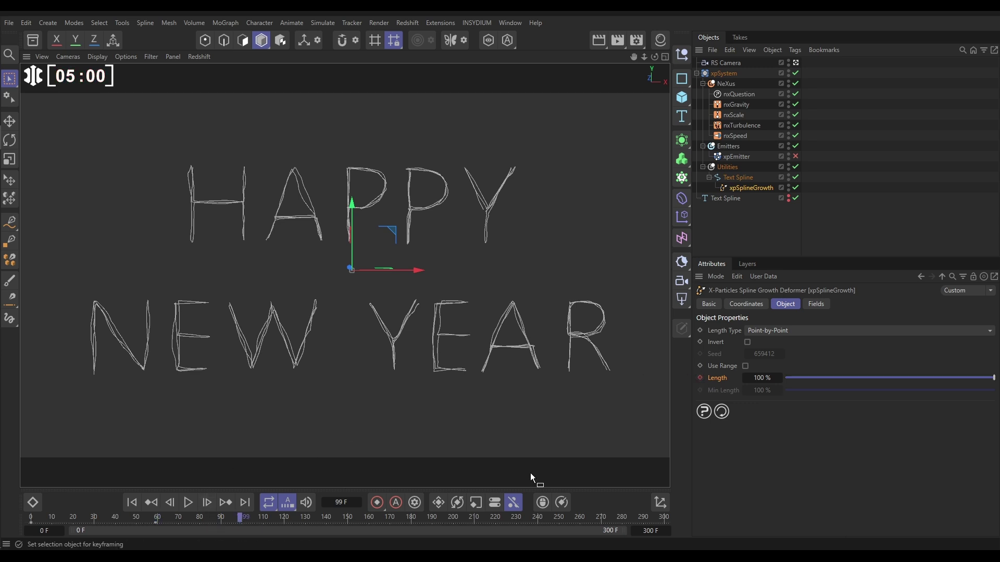
left_click(701, 378)
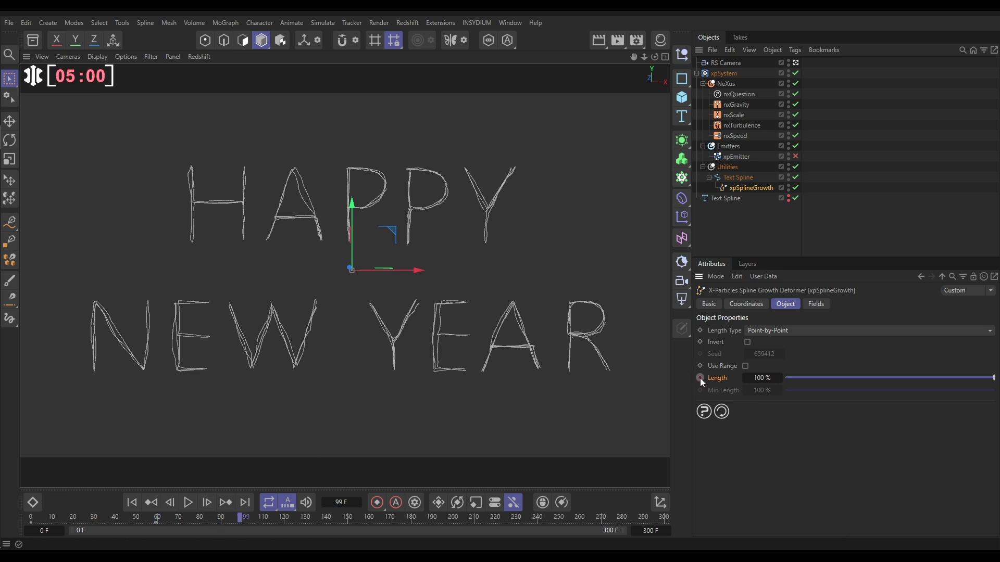
left_click(373, 518)
left_click_drag(804, 379, 758, 387)
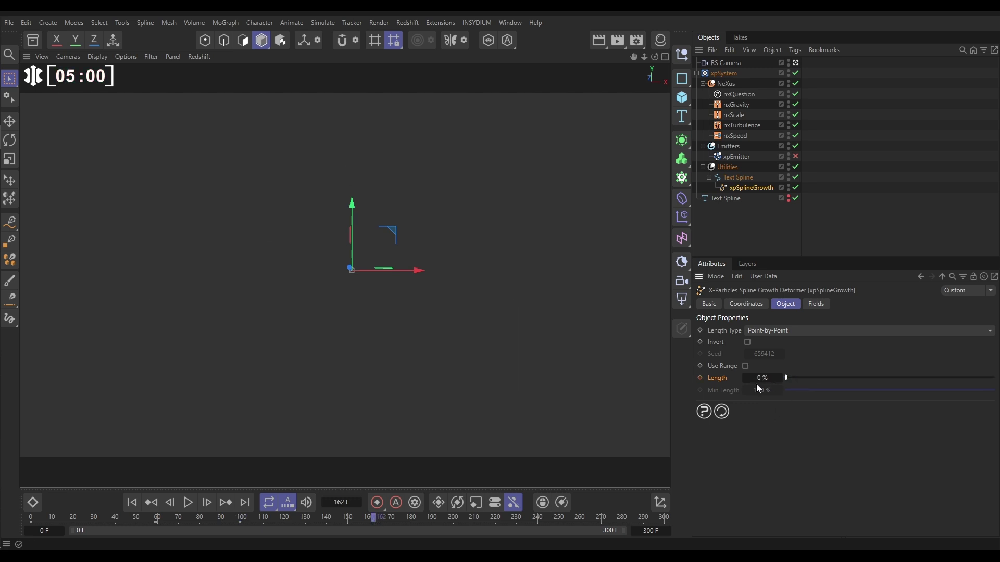
left_click(701, 378)
left_click(132, 502)
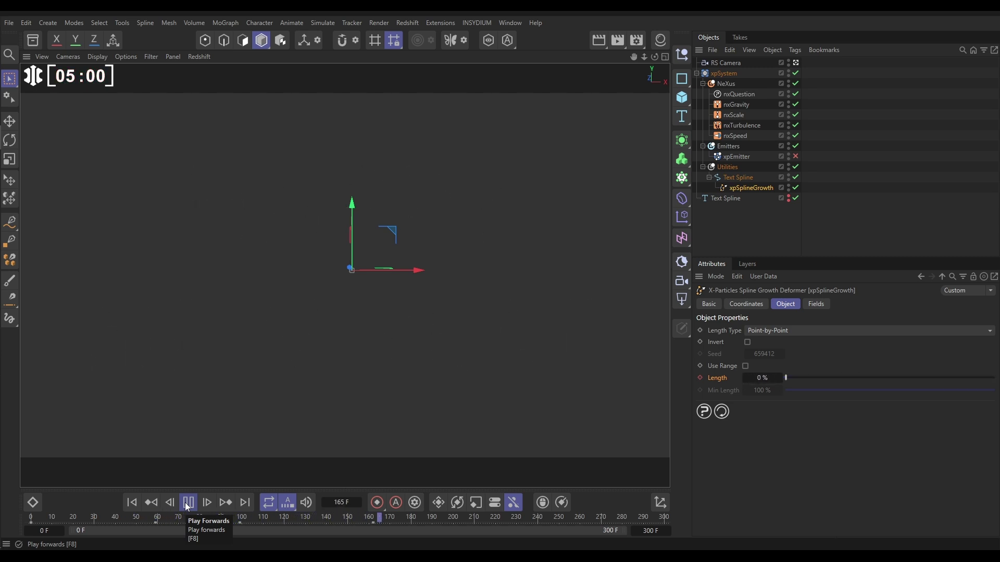
Step: Replay the particle draw-on along the letters with nothing selected, stopping at frame 56
left_click(188, 505)
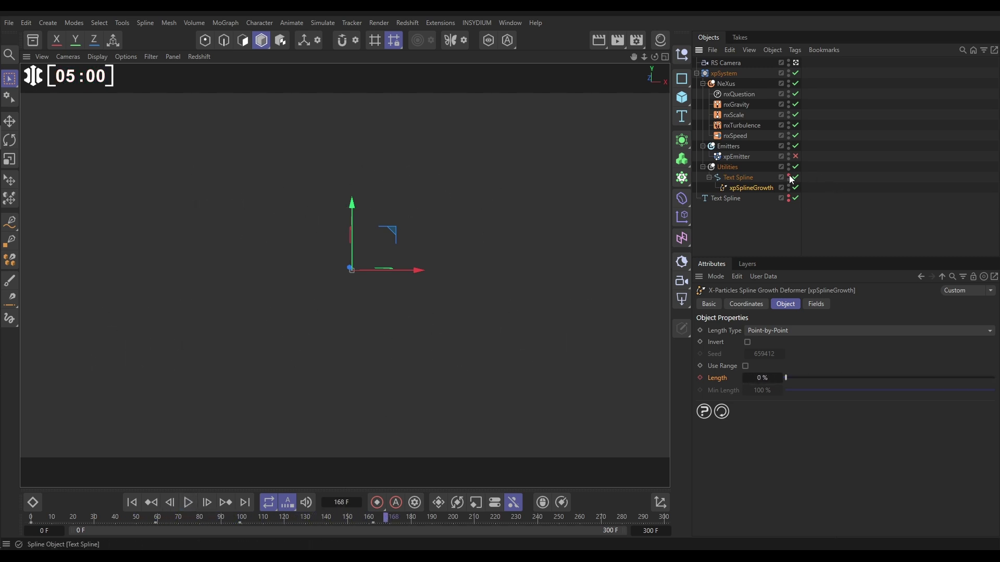
left_click(132, 503)
left_click(188, 502)
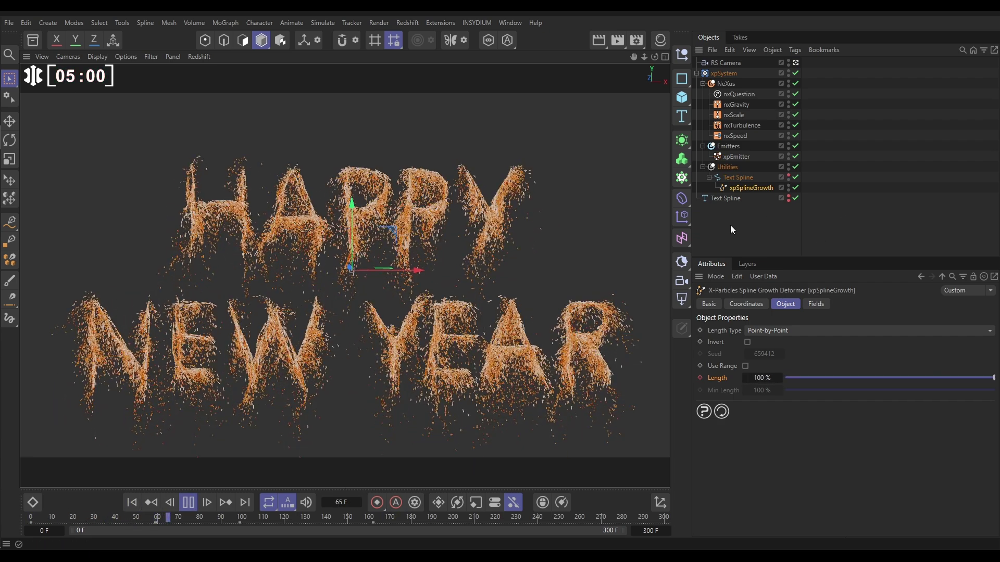
left_click(743, 238)
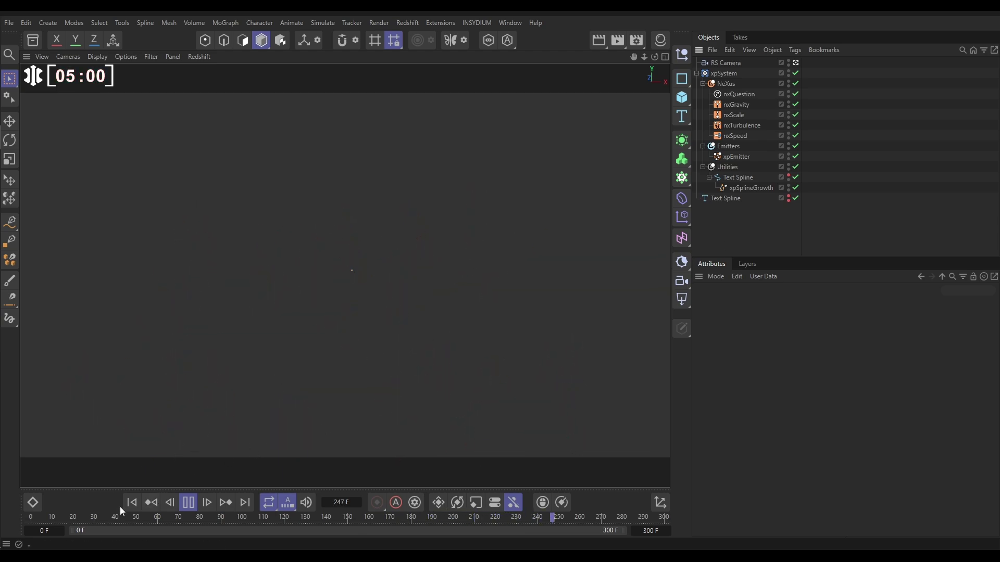
left_click(132, 503)
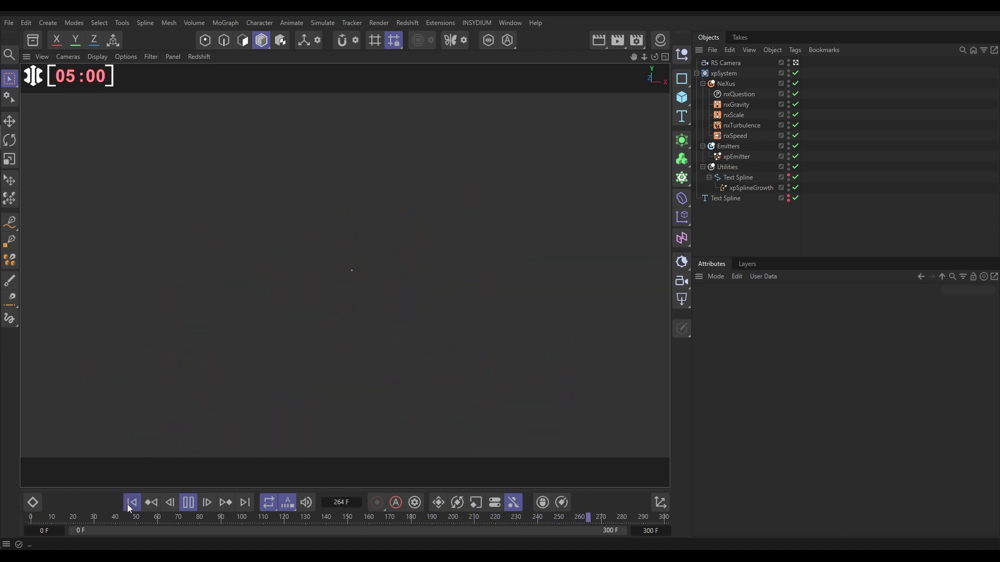
left_click(188, 506)
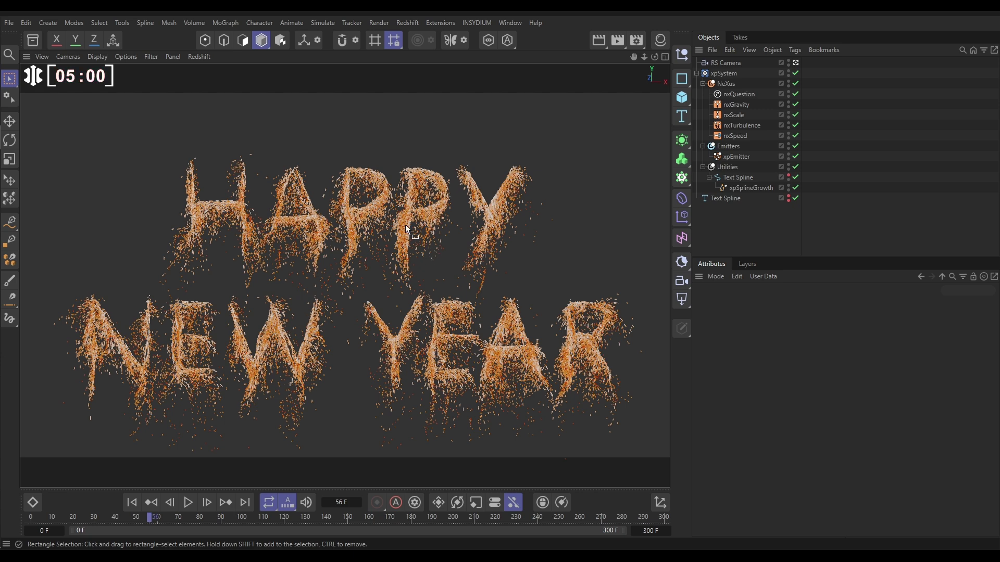
Step: Open the Picture Viewer from the Window menu and play HNY_01.mp4 from the start
left_click(511, 23)
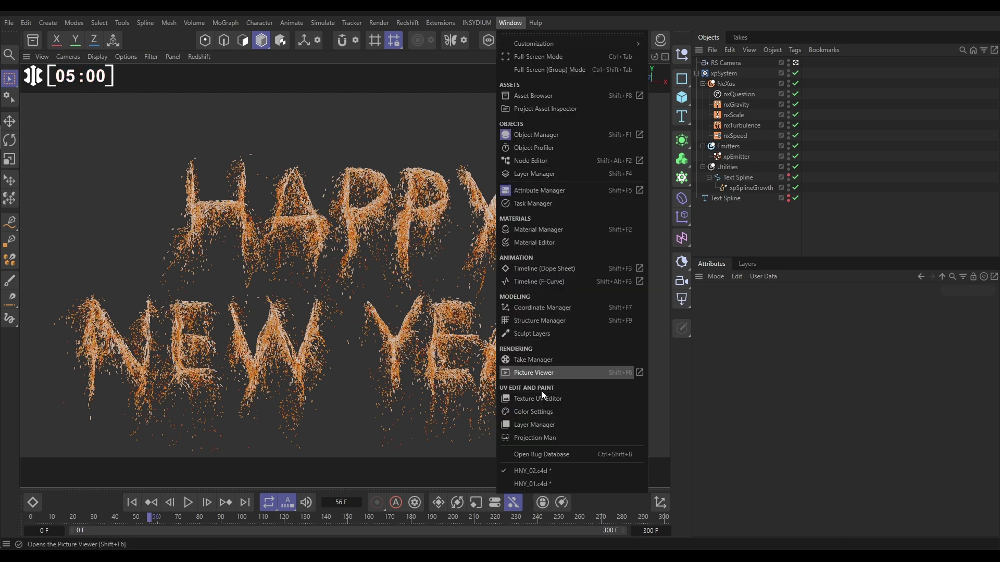
left_click(542, 373)
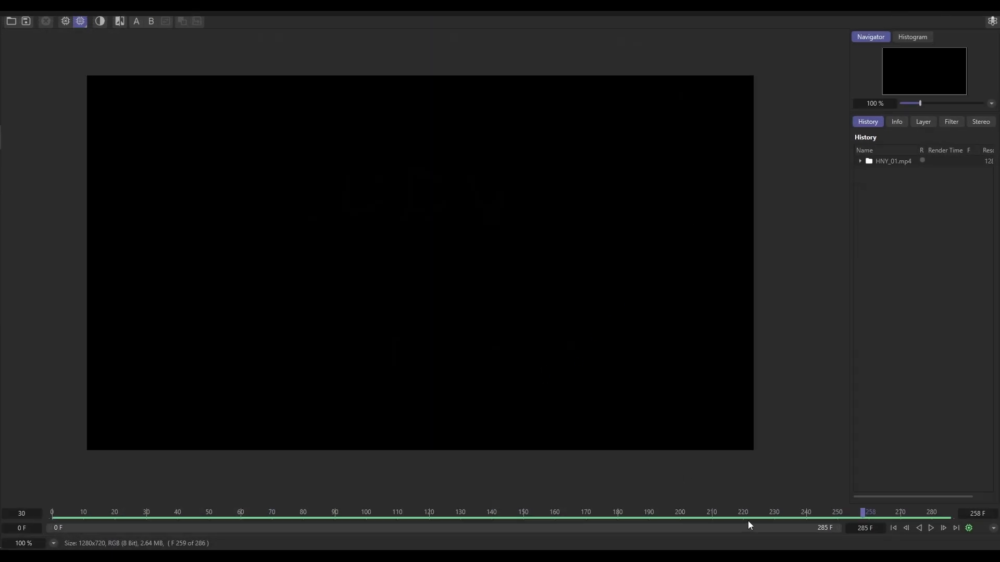
left_click(893, 528)
left_click(933, 527)
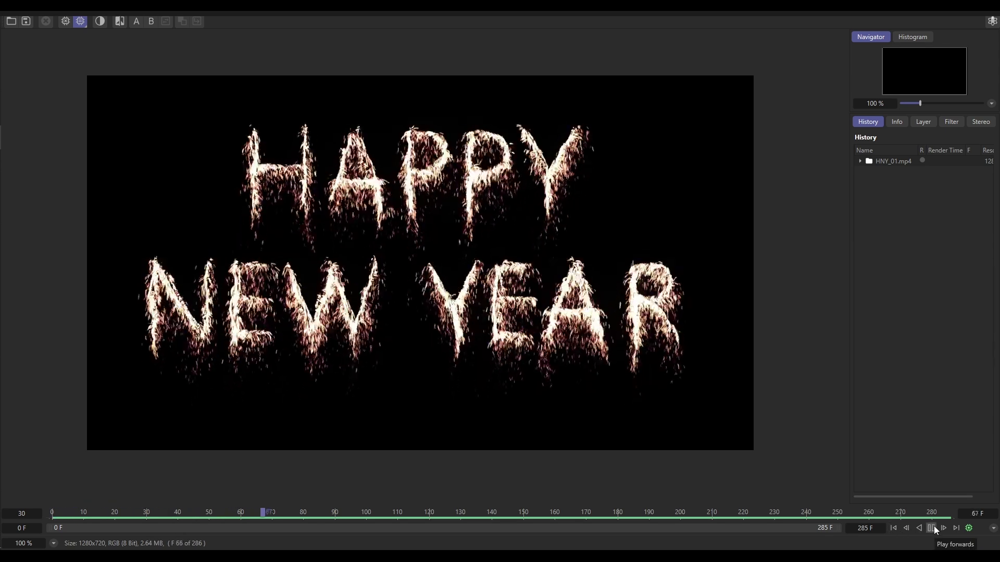